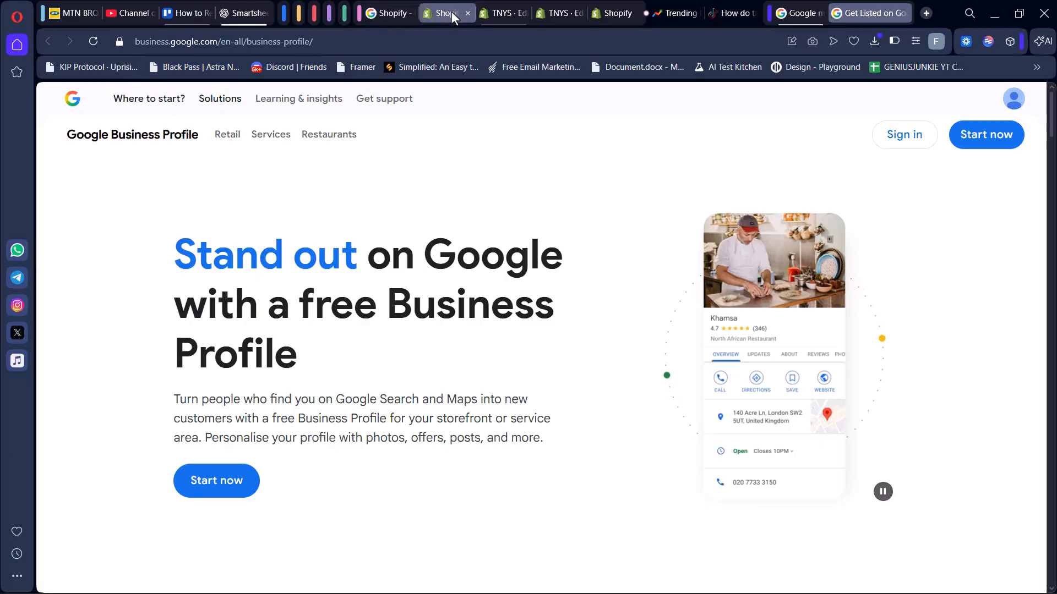
Exit the theme editor, discarding unsaved changes, and open the store's Home page in the Shopify admin.
click(495, 12)
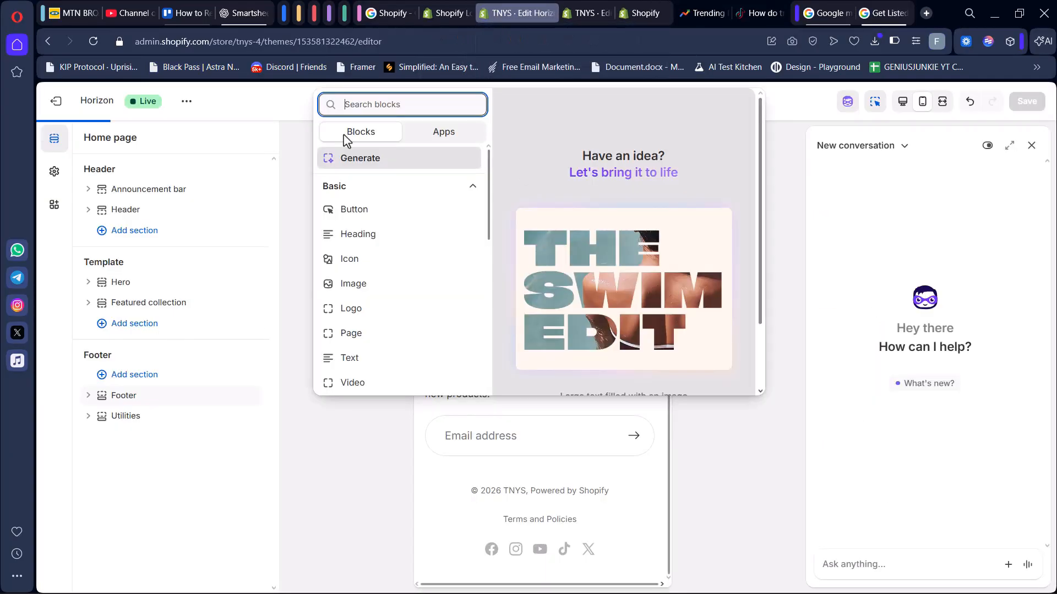
click(55, 100)
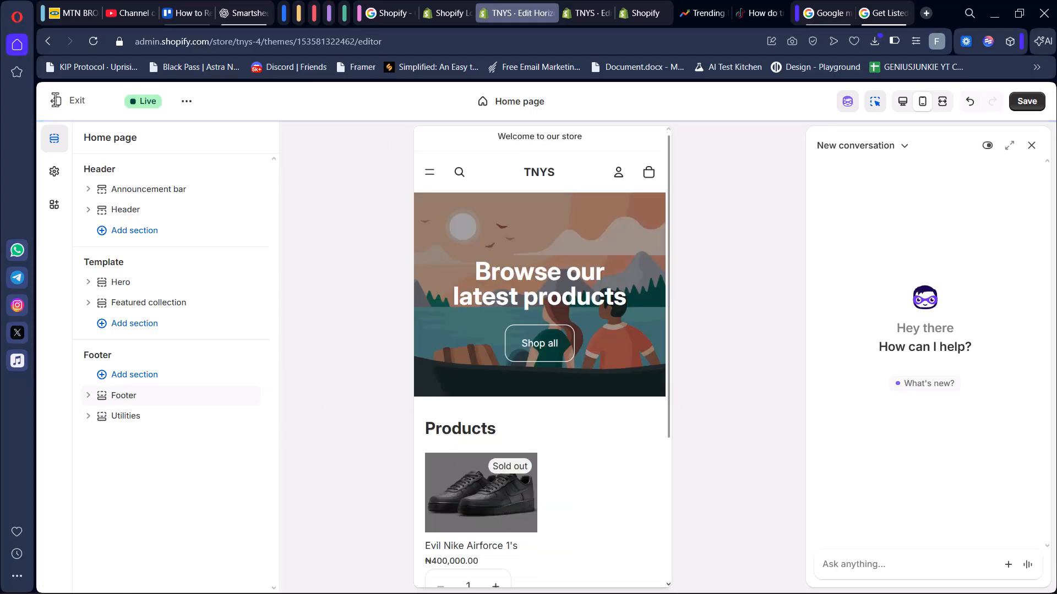
click(56, 104)
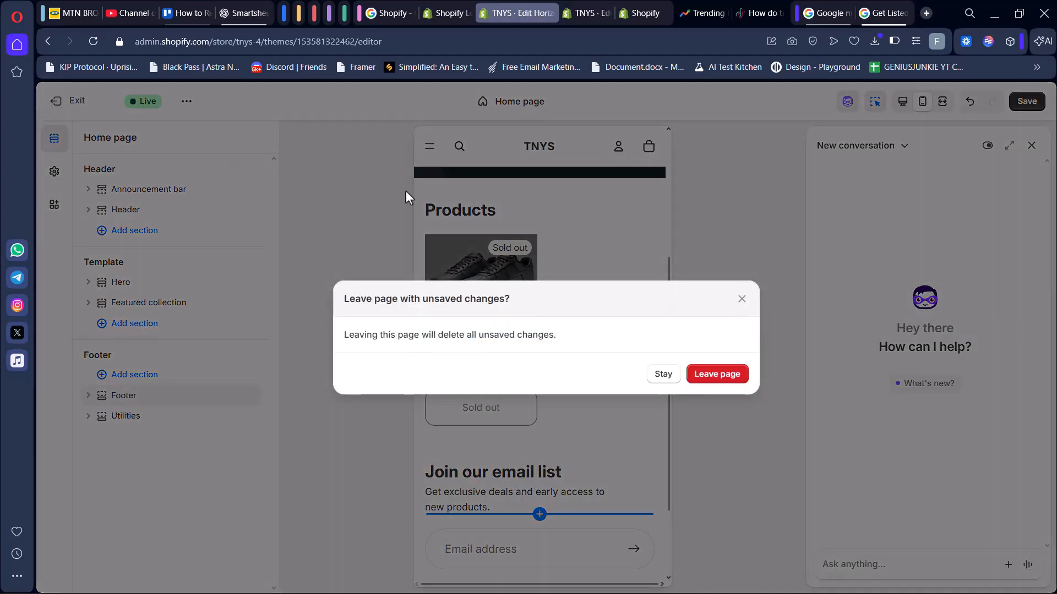
click(718, 380)
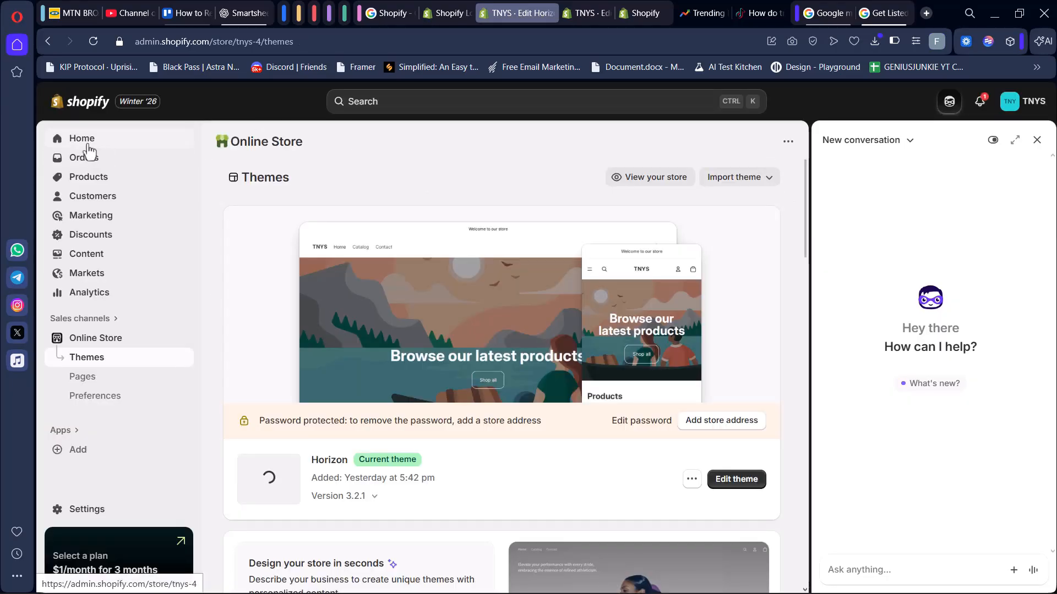
click(125, 148)
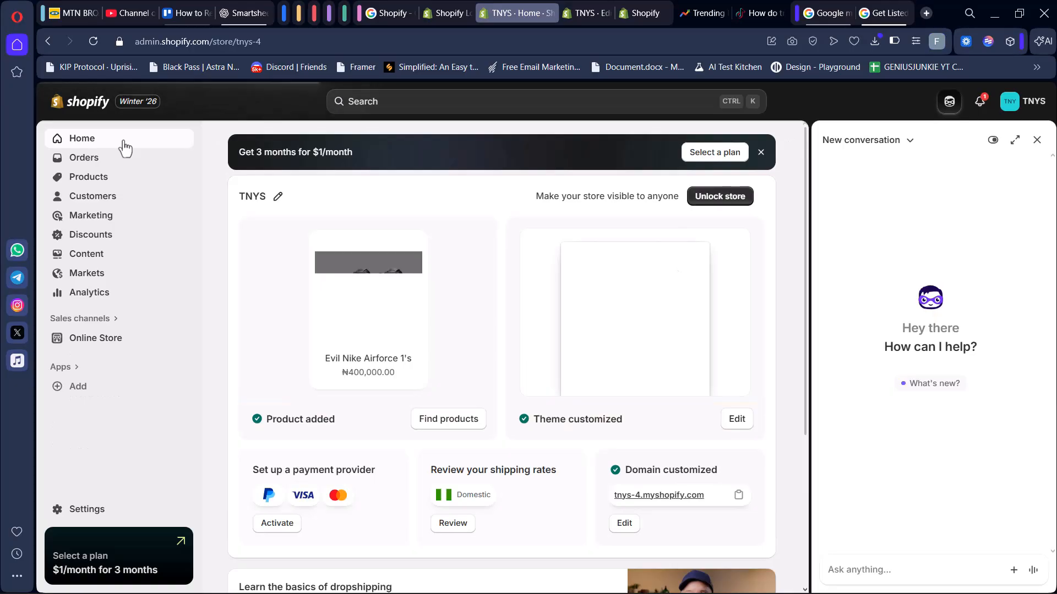
Open the Google Business Profile page and start creating a new business profile.
click(816, 14)
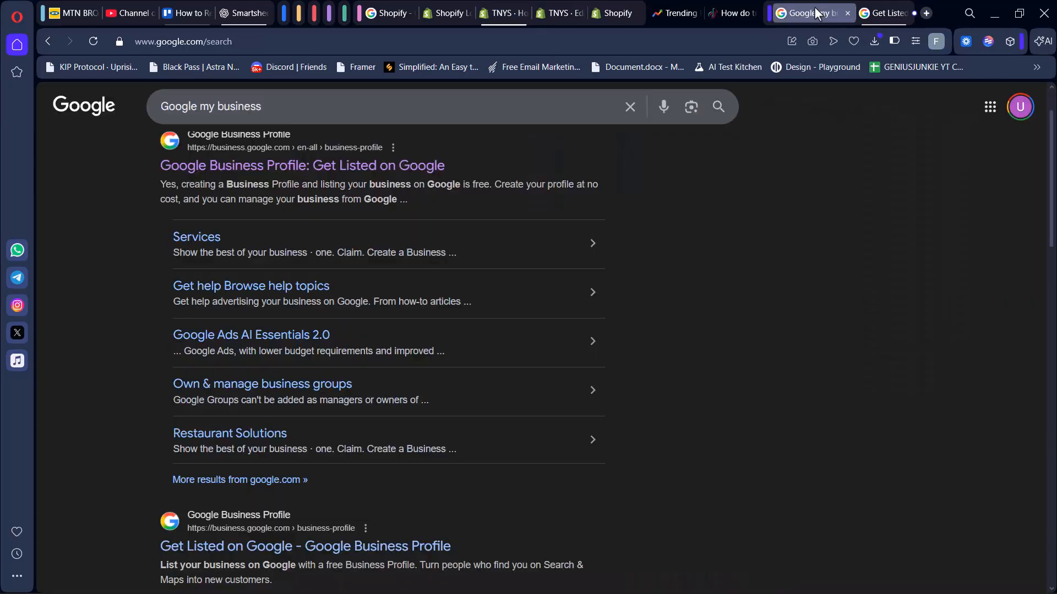
scroll(468, 236, up, 2)
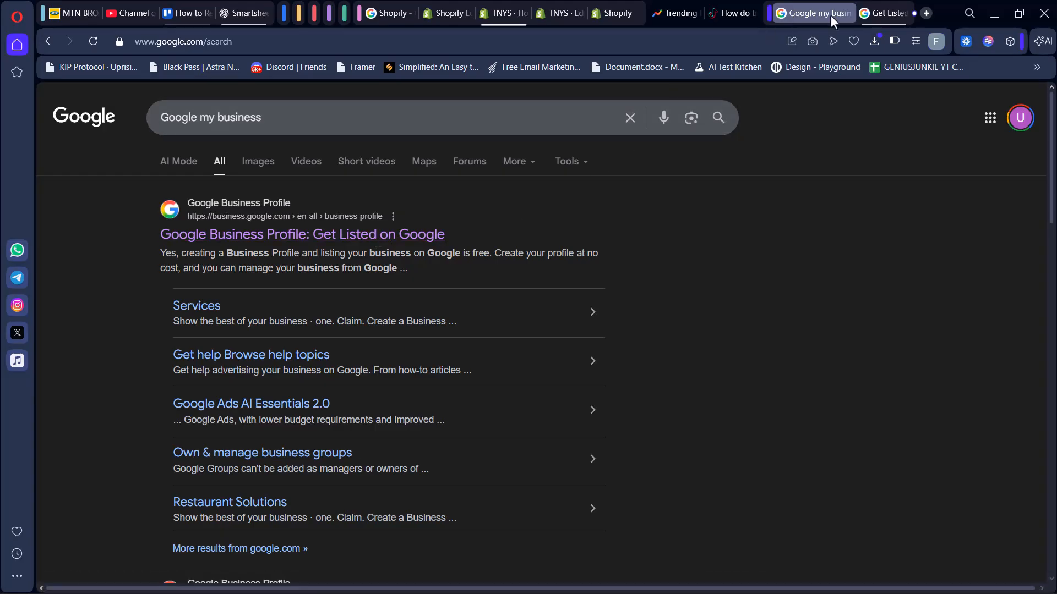
click(882, 12)
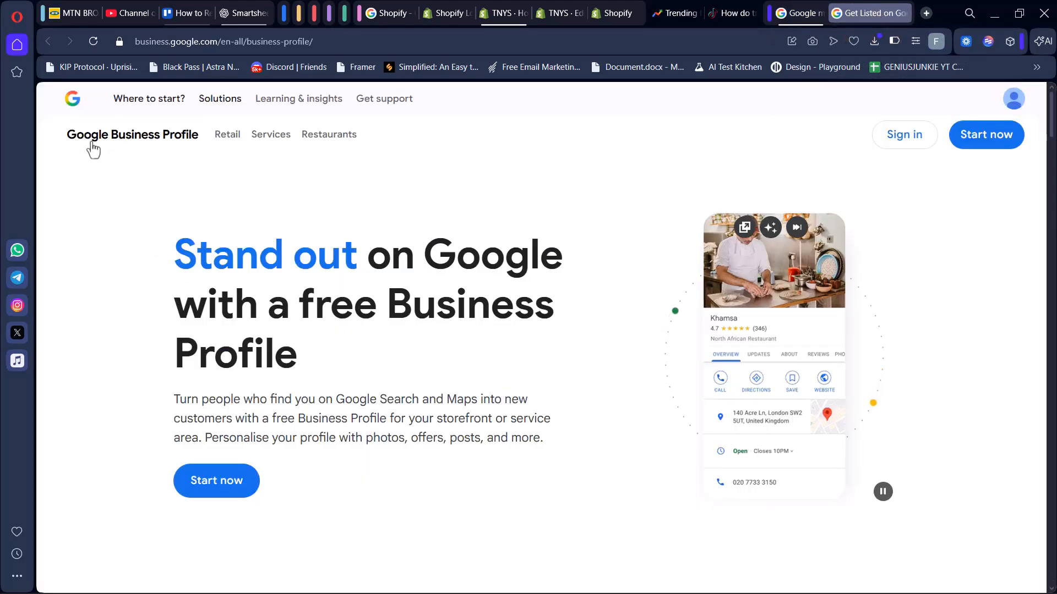
drag(58, 146, 197, 150)
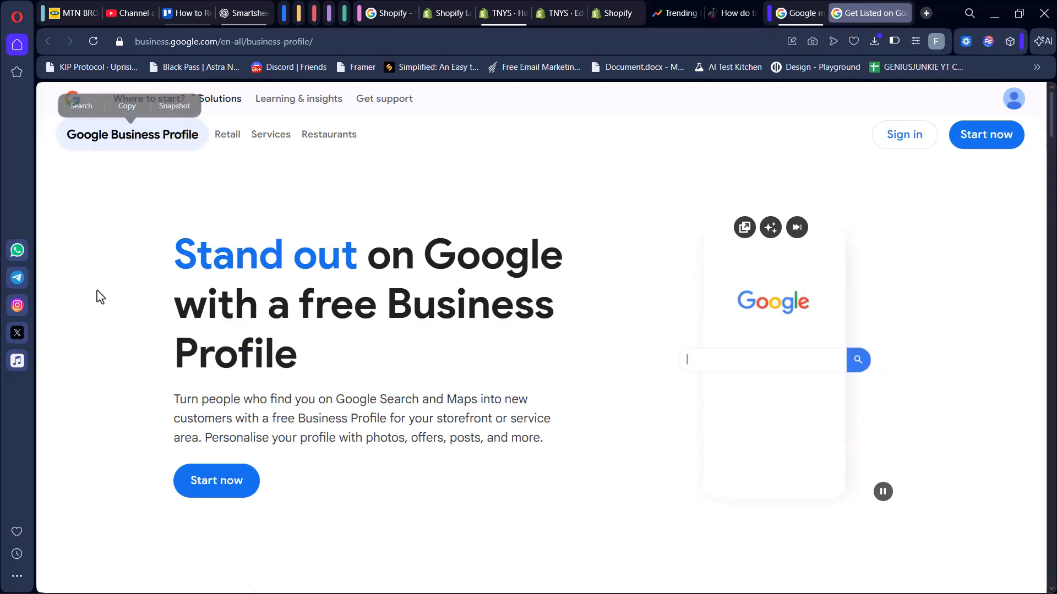
drag(197, 256, 495, 370)
click(431, 438)
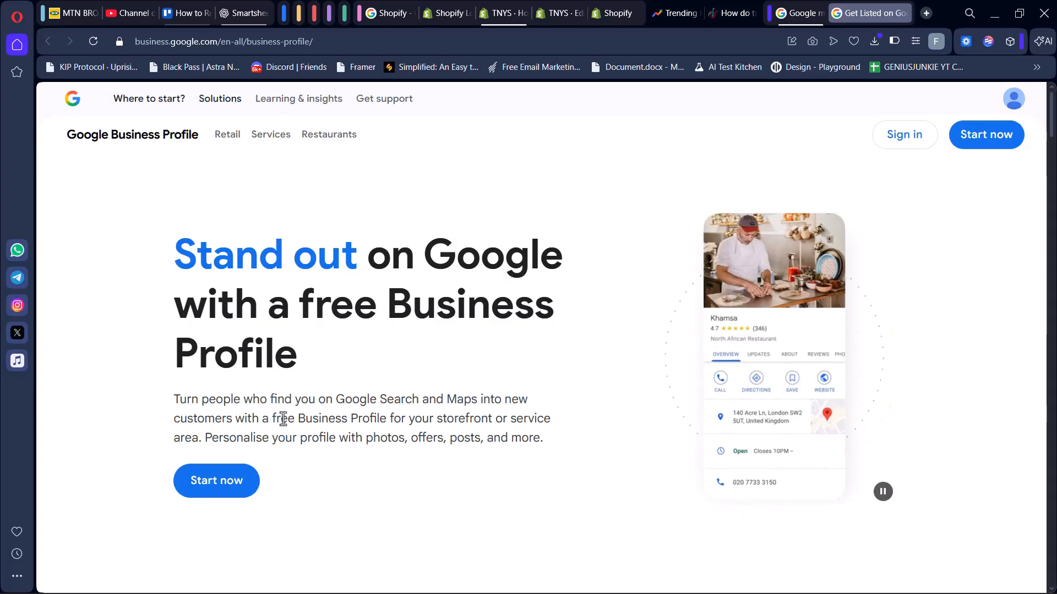
drag(283, 419, 502, 424)
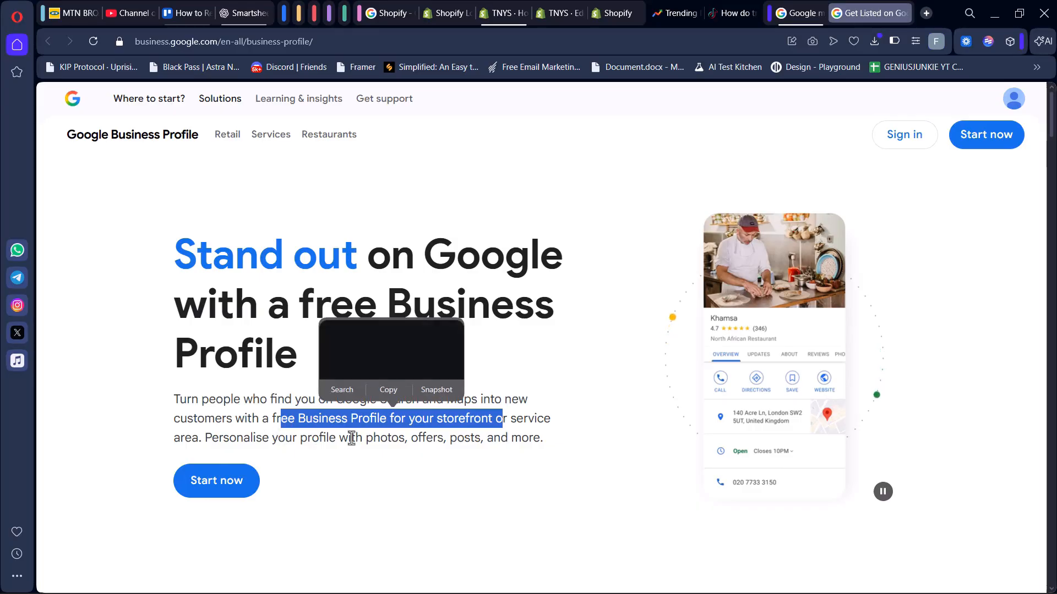
click(554, 456)
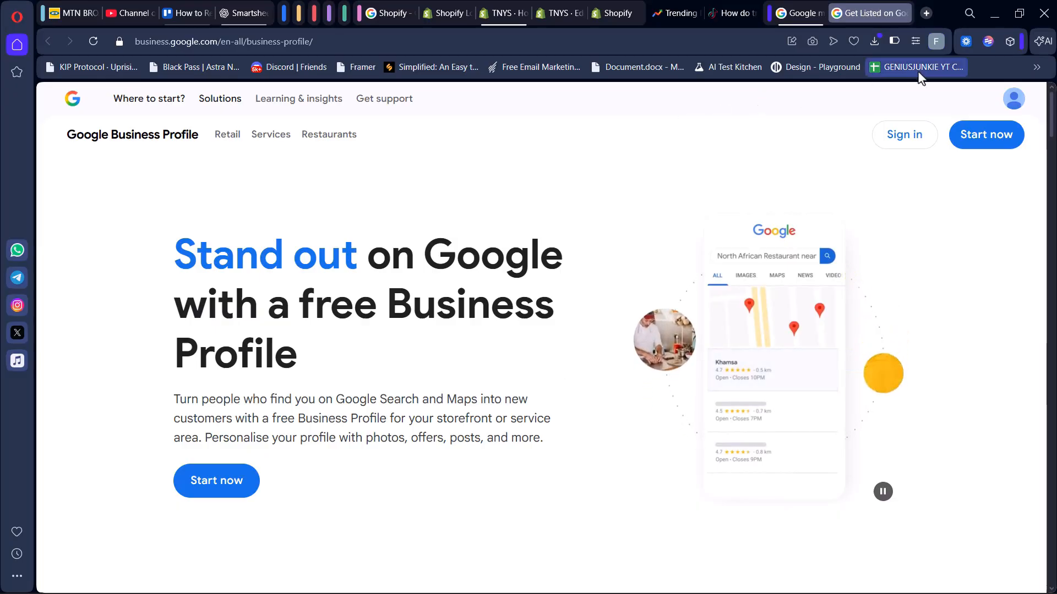
click(997, 150)
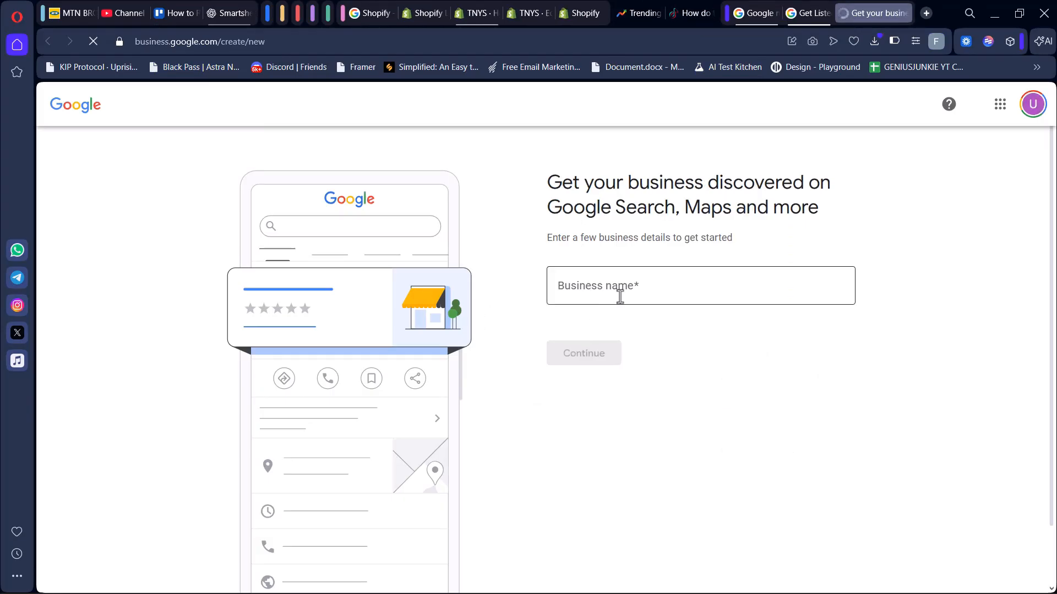
Enter The New Year's Sale as the business name and continue.
click(530, 12)
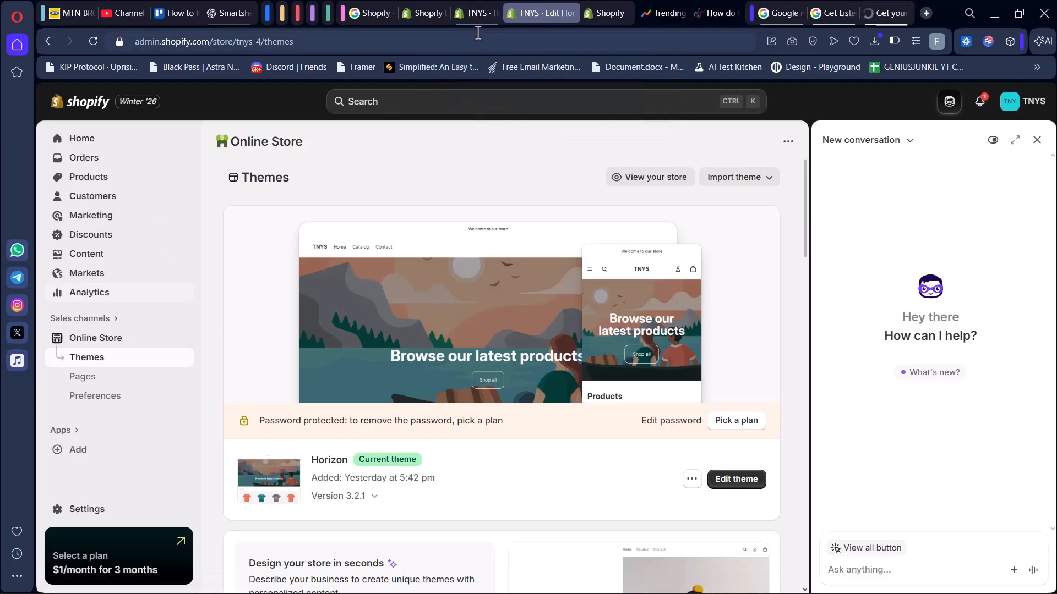
click(477, 13)
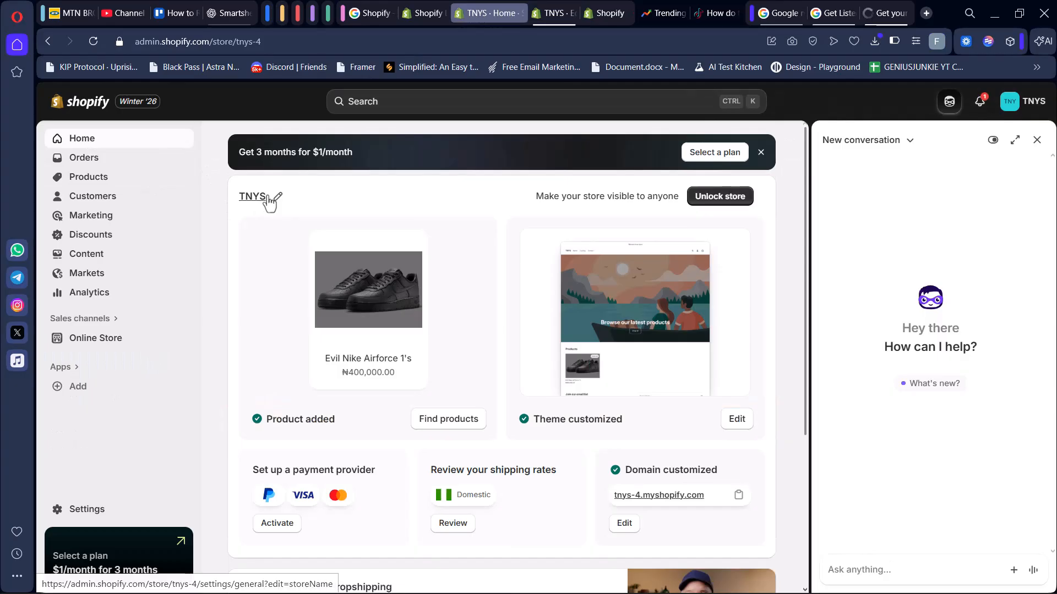
click(884, 16)
click(604, 286)
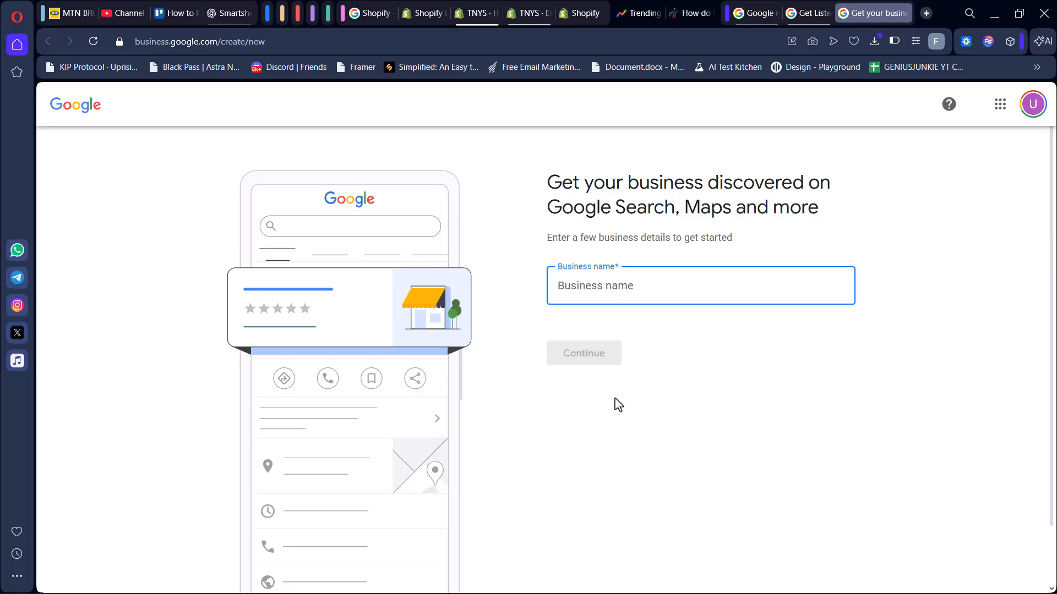
text(The New Year's Sale)
click(657, 332)
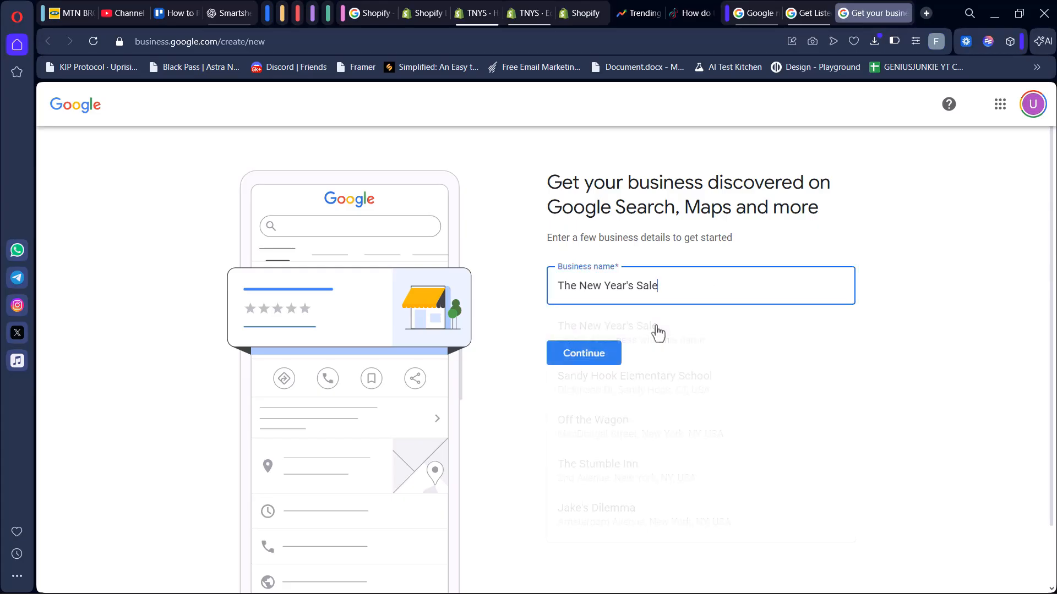
click(595, 354)
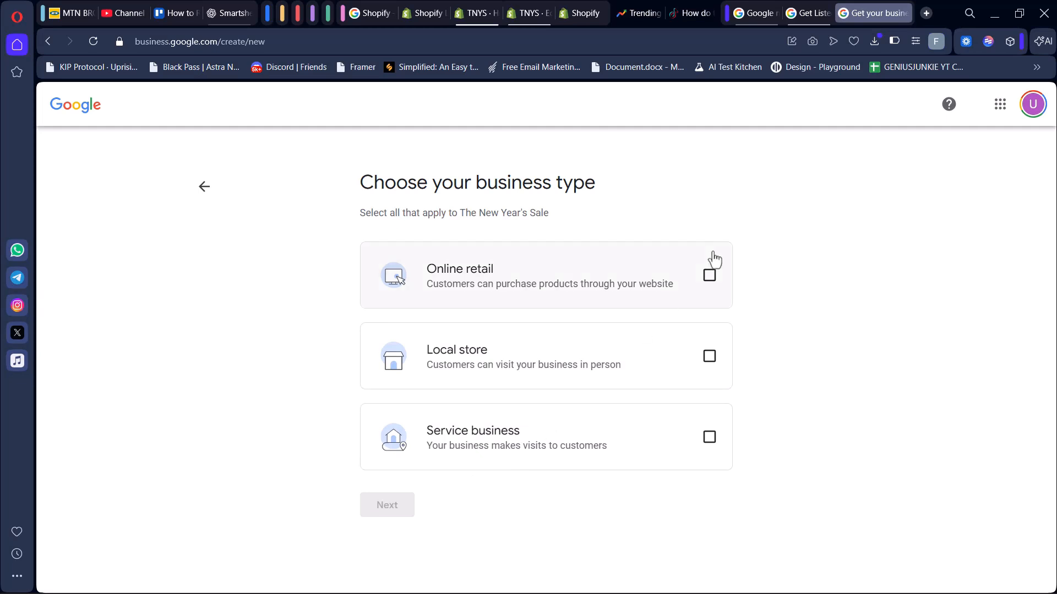
Choose Online retail as the only business type and continue.
click(699, 285)
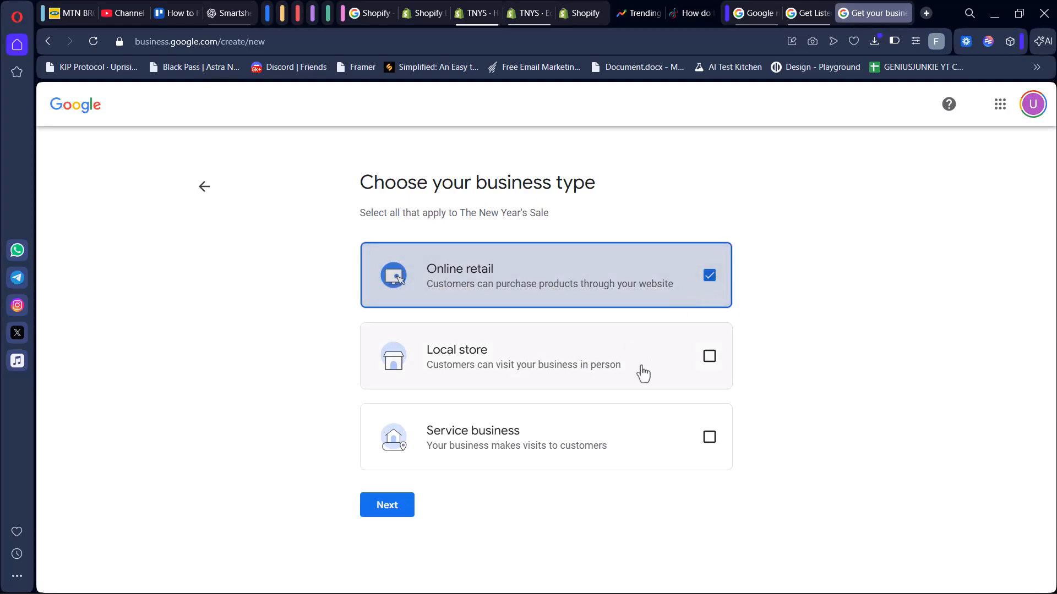
click(676, 376)
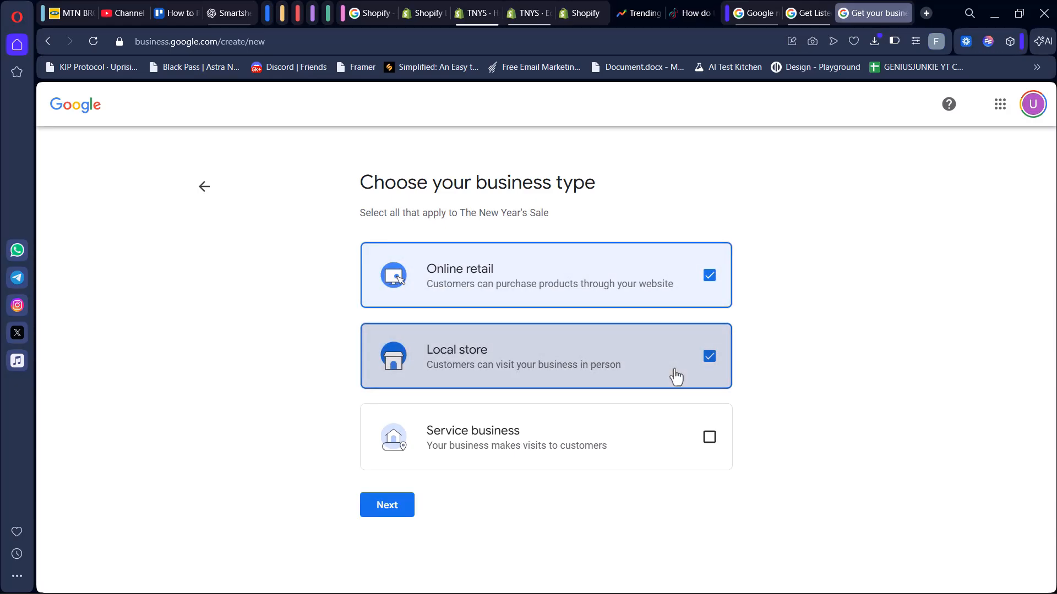
click(418, 363)
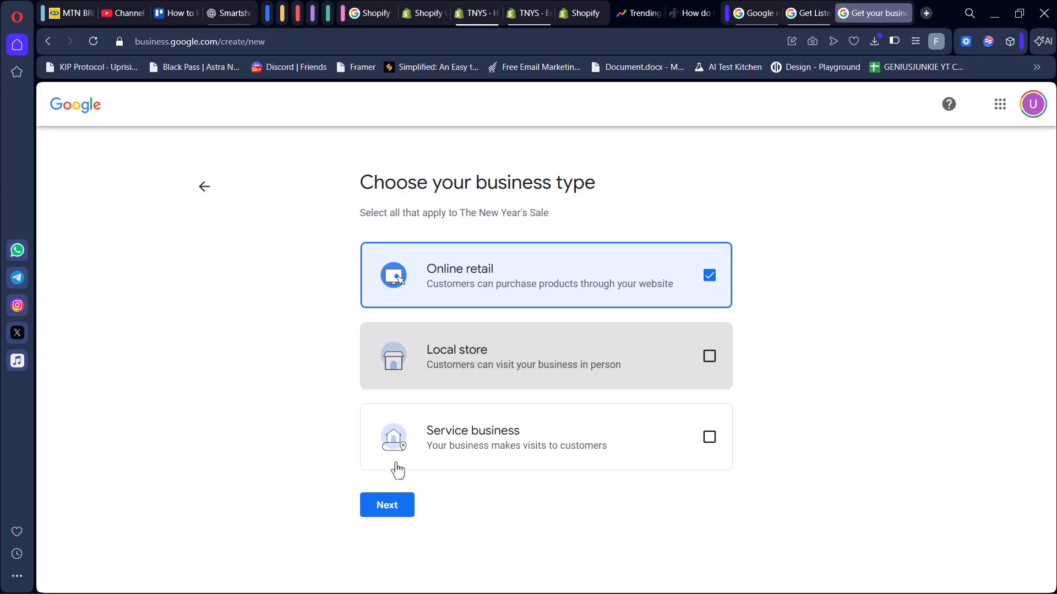
click(398, 515)
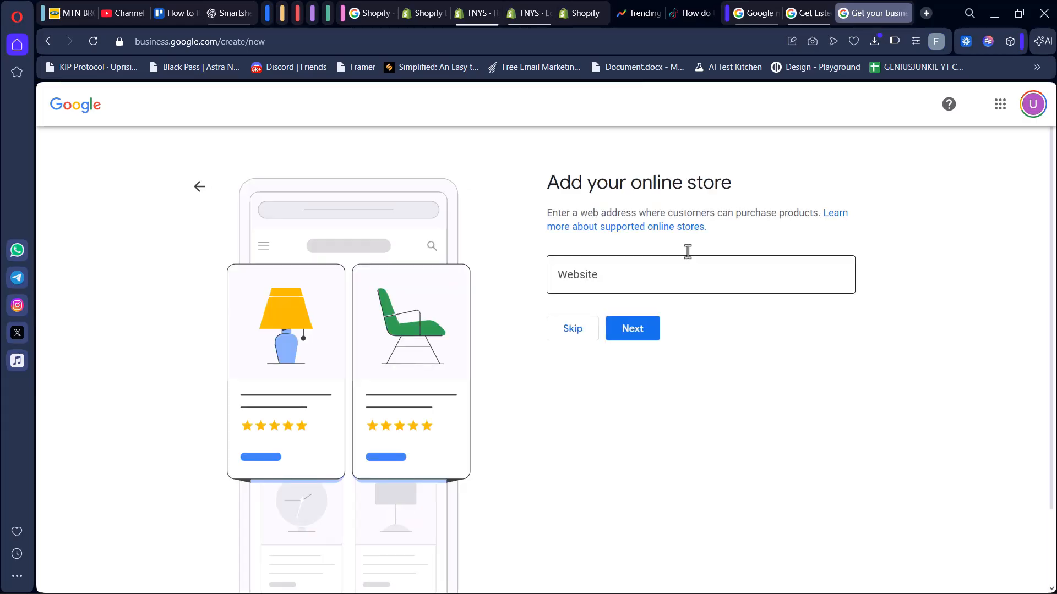
Copy the store's tnys-4.myshopify.com domain from the Shopify home page, paste it as the website, and continue.
click(623, 266)
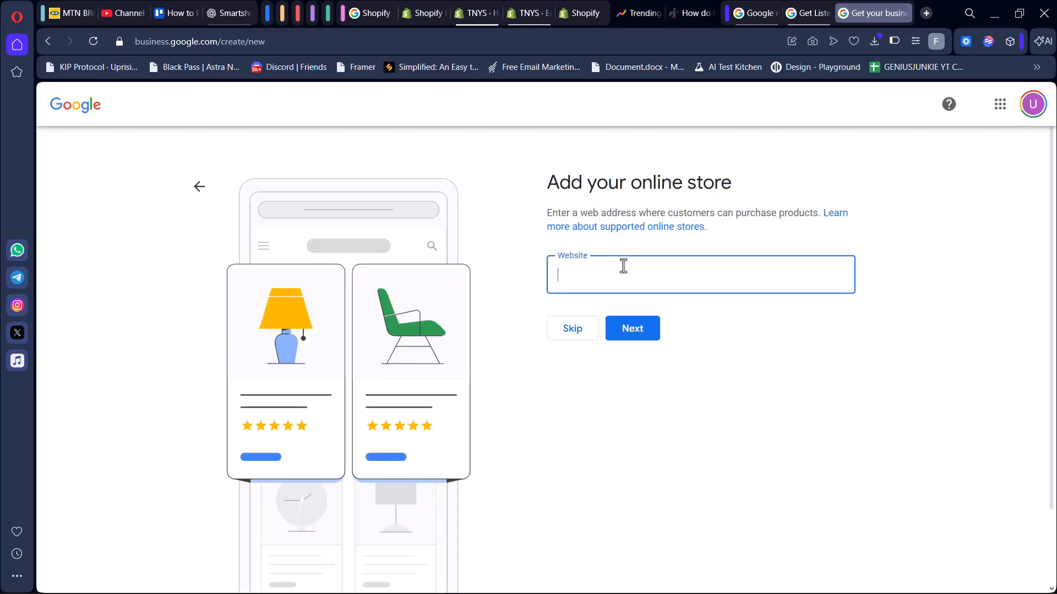
click(469, 15)
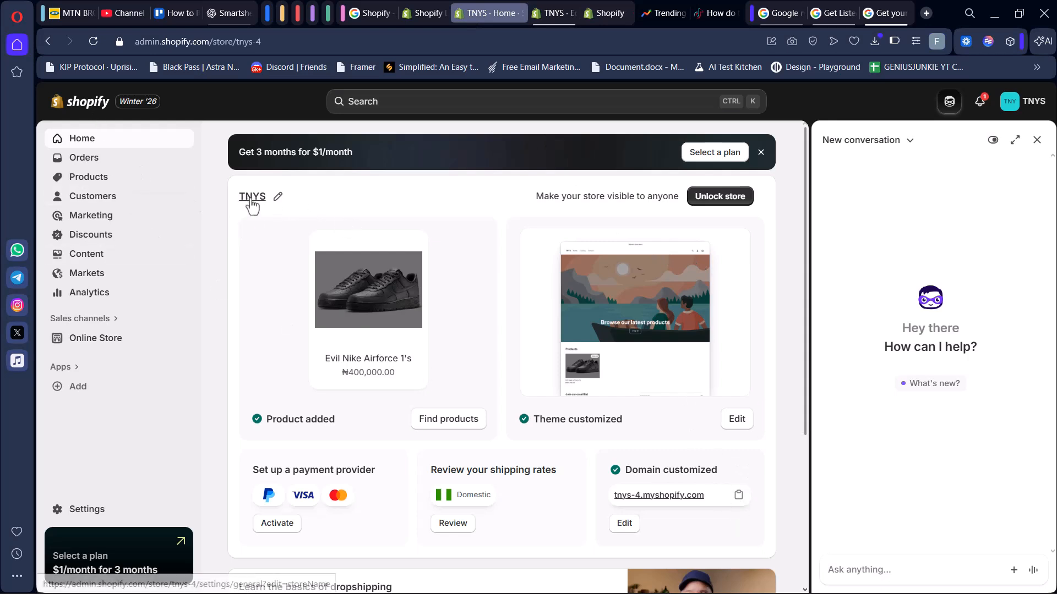
click(738, 498)
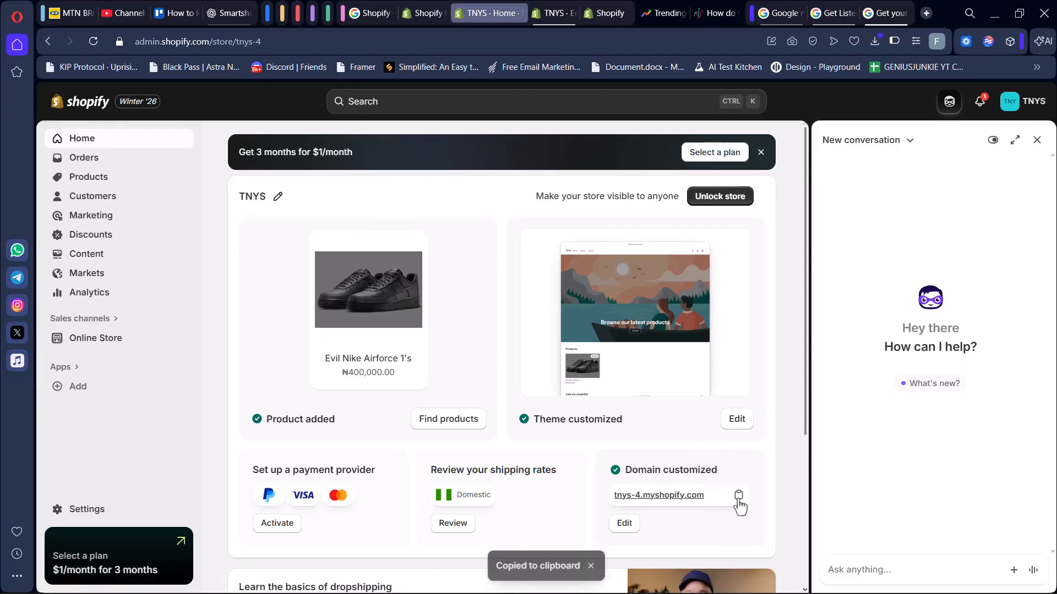
click(886, 12)
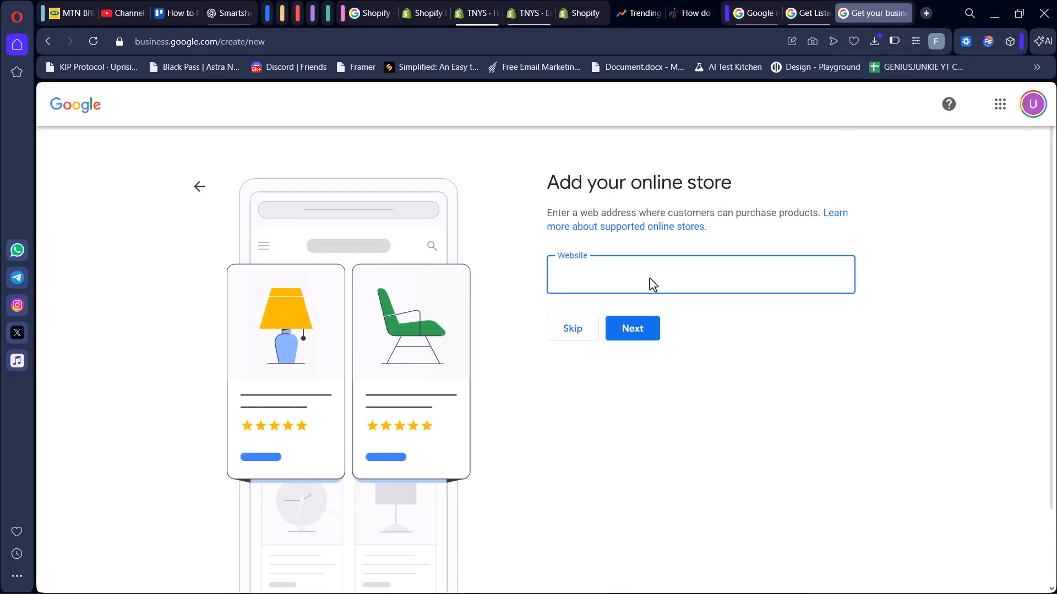
key(ctrl+v)
click(645, 332)
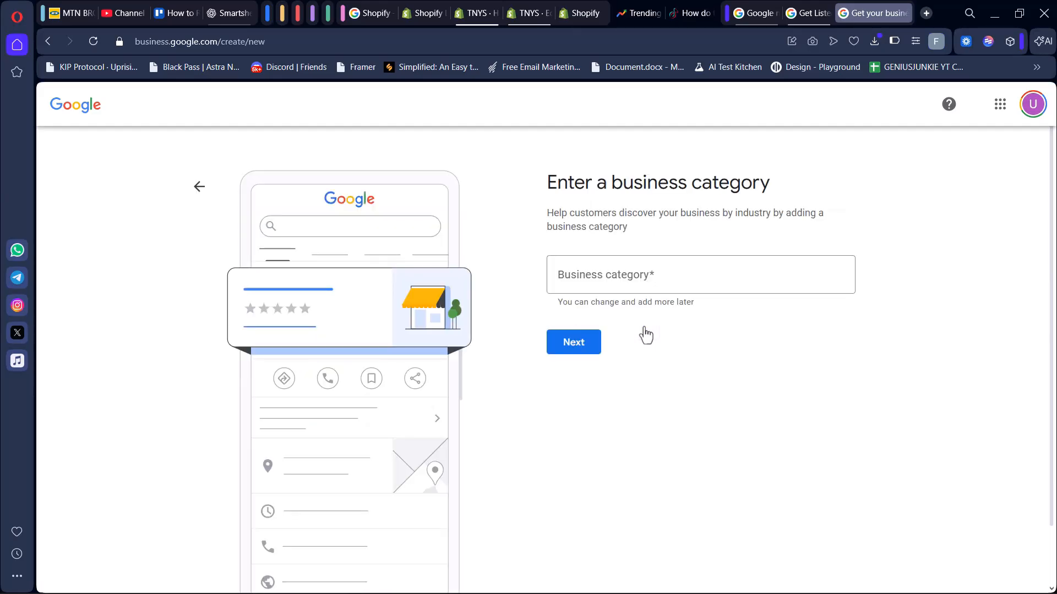
click(620, 273)
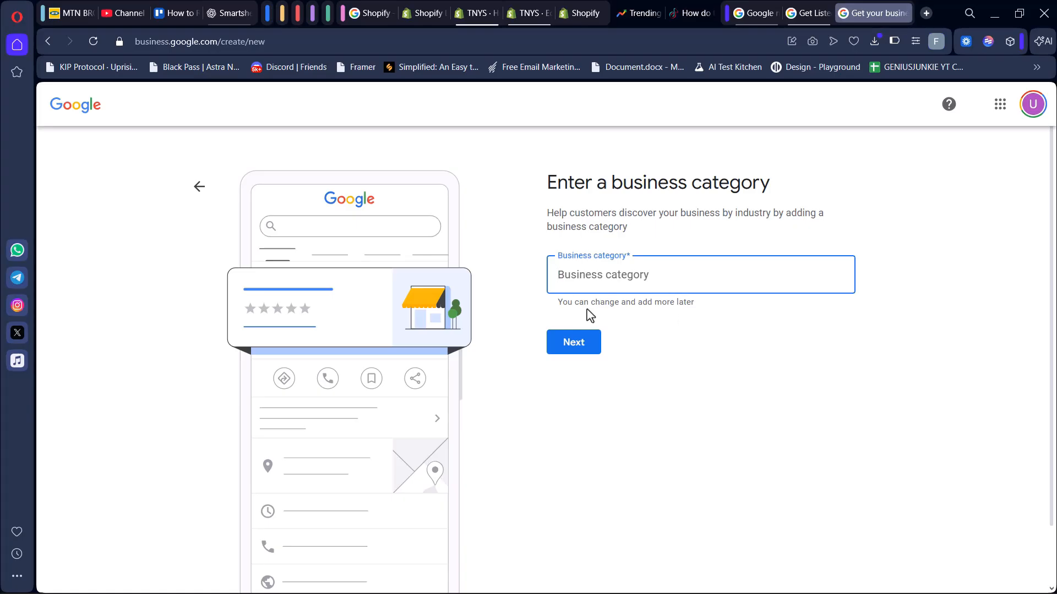
text(Shp)
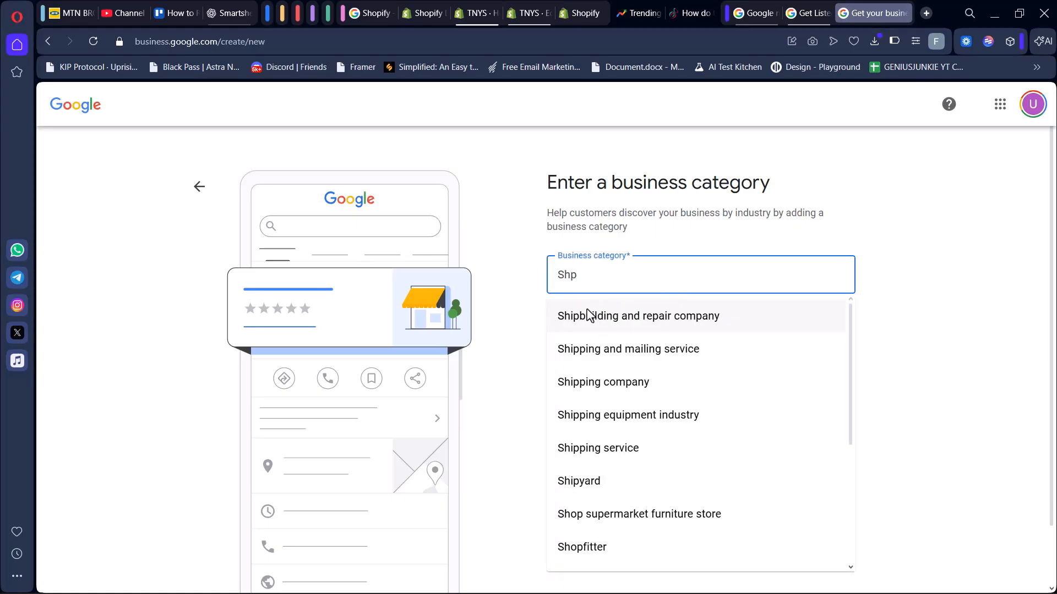
key(BackSpace)
text(oe)
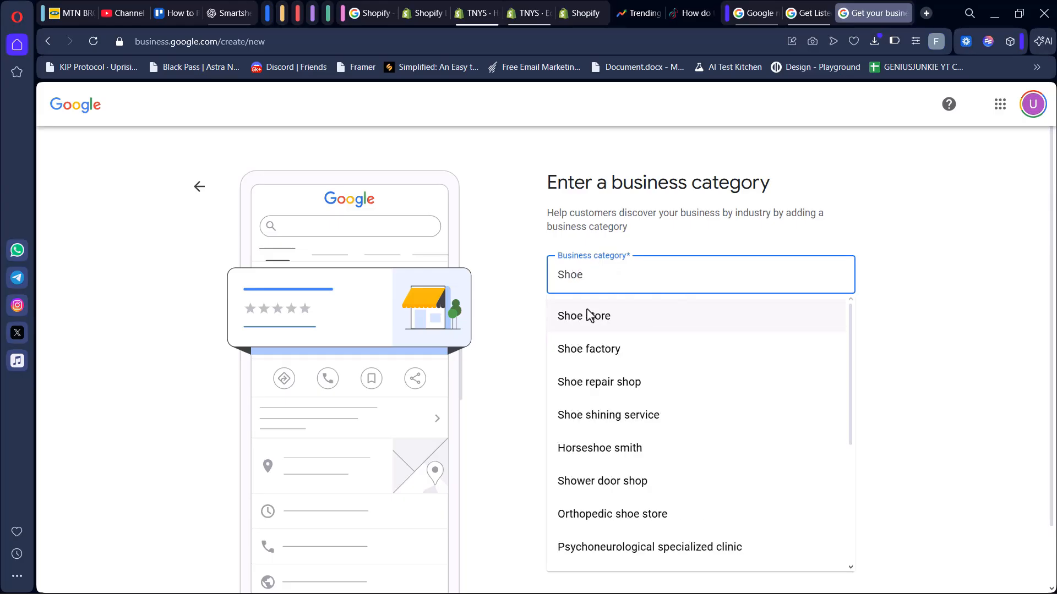
text(\\)
key(ctrl+a)
key(BackSpace)
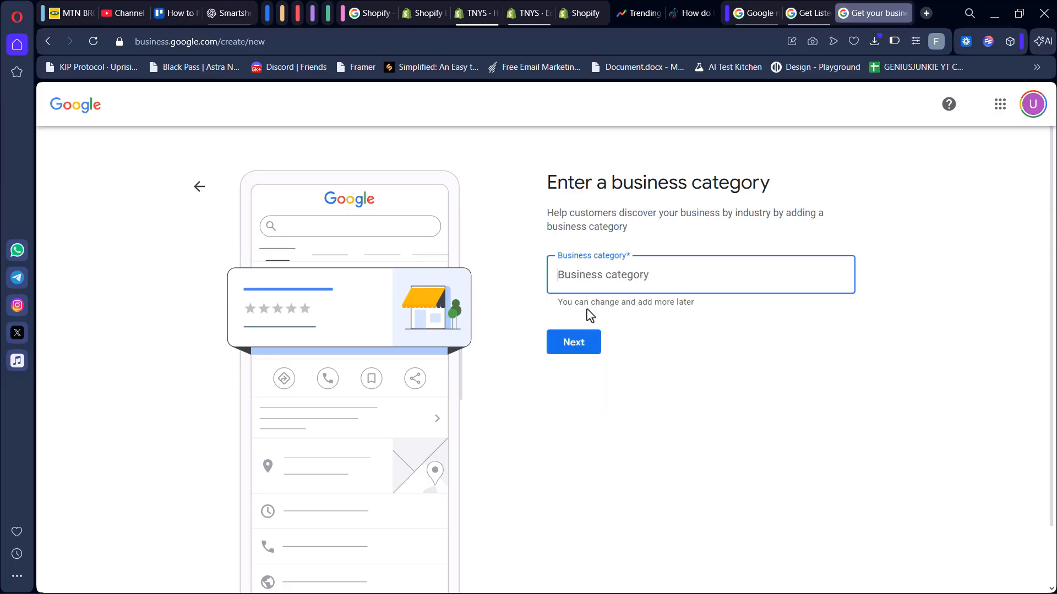
Try entering Dropshipping as the business category, then clear the field.
text(Dropp)
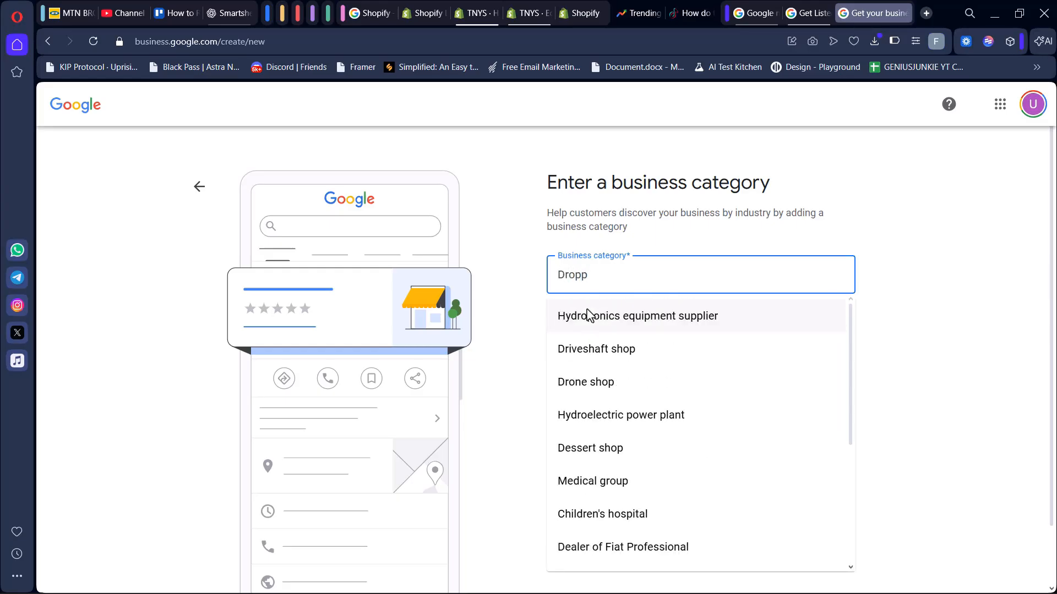
key(BackSpace)
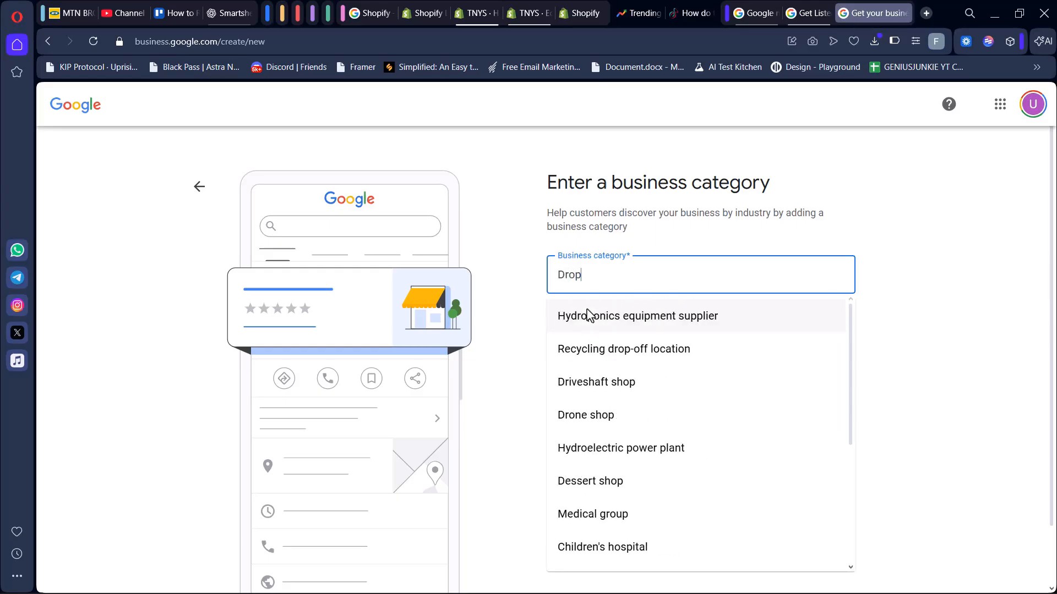
text(shi)
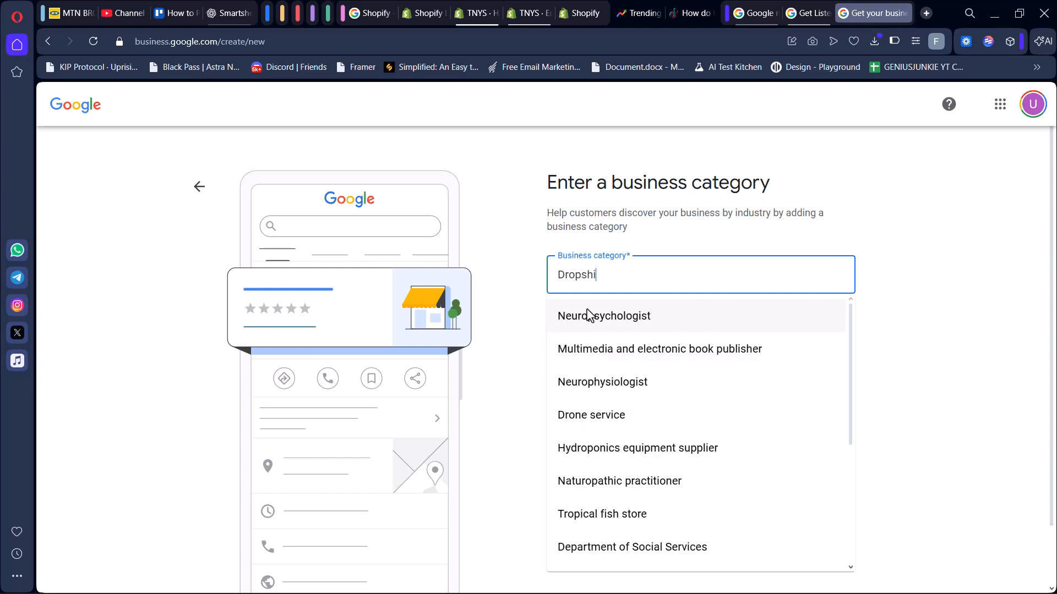
text(pp\)
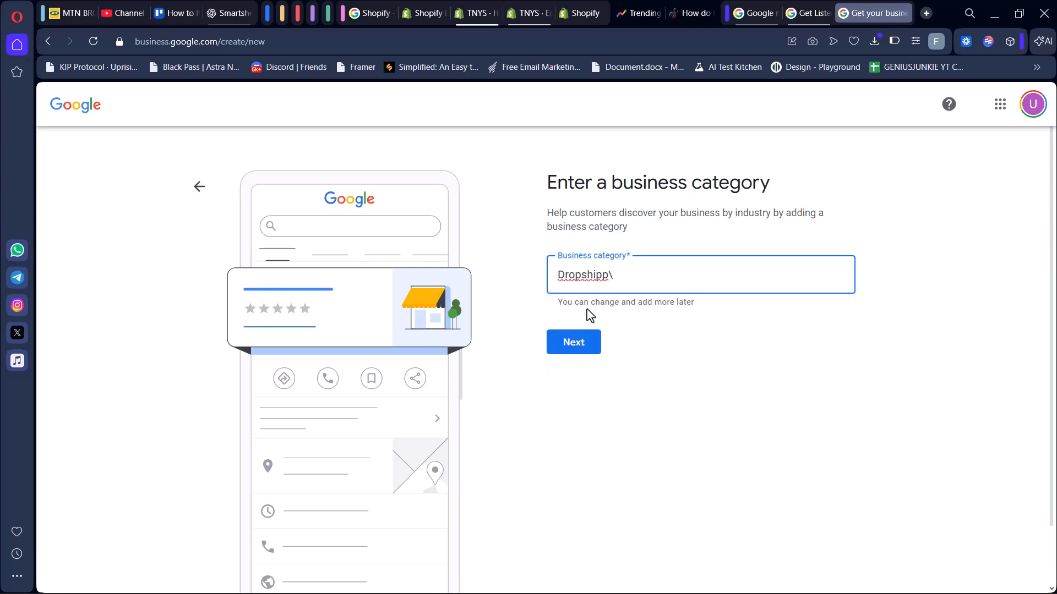
key(BackSpace)
key(BackSpace)
key(BackSpace)
key(BackSpace)
key(BackSpace)
key(BackSpace)
key(BackSpace)
key(BackSpace)
key(BackSpace)
key(BackSpace)
Try to set the business category to Sales and continue.
text(Sa)
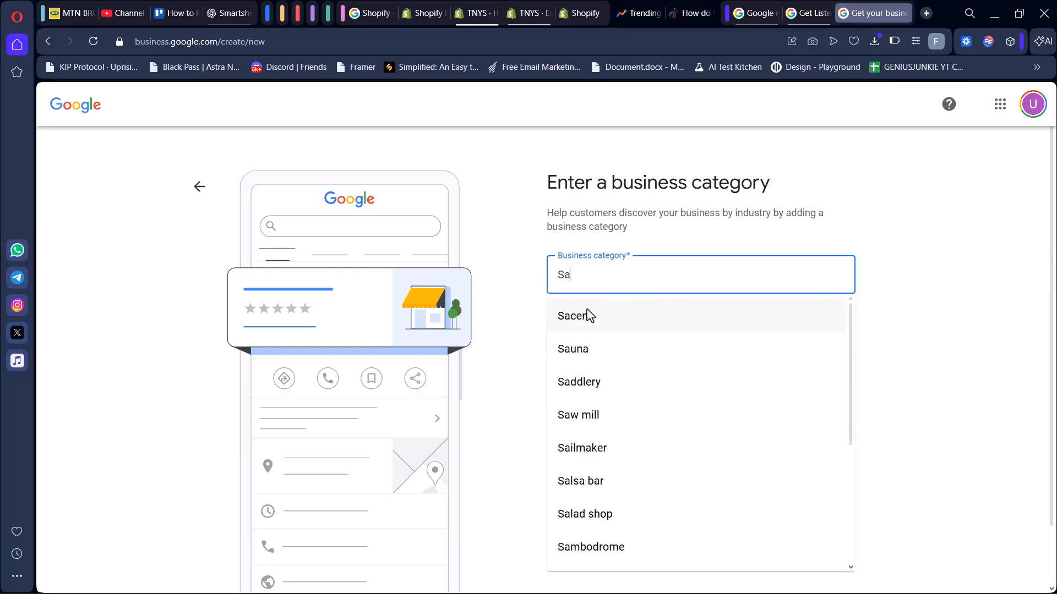
text(les)
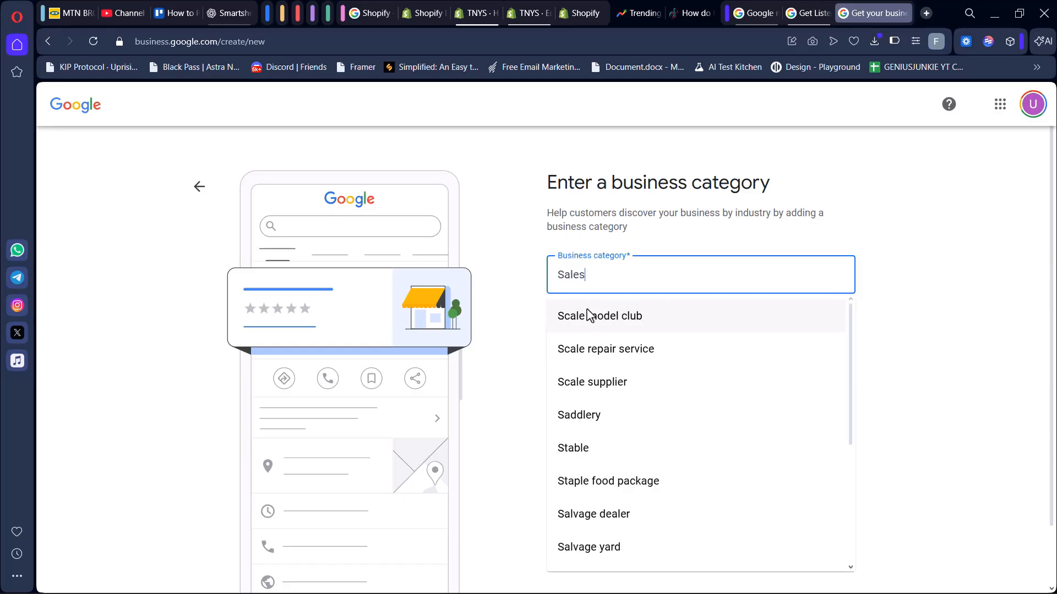
scroll(587, 465, down, 1)
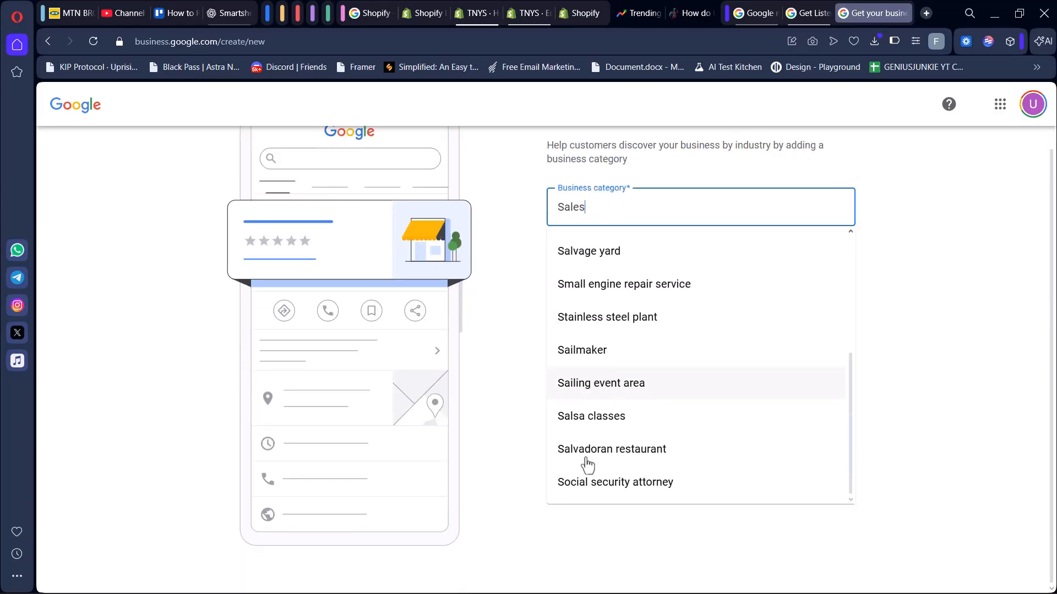
click(507, 493)
click(578, 278)
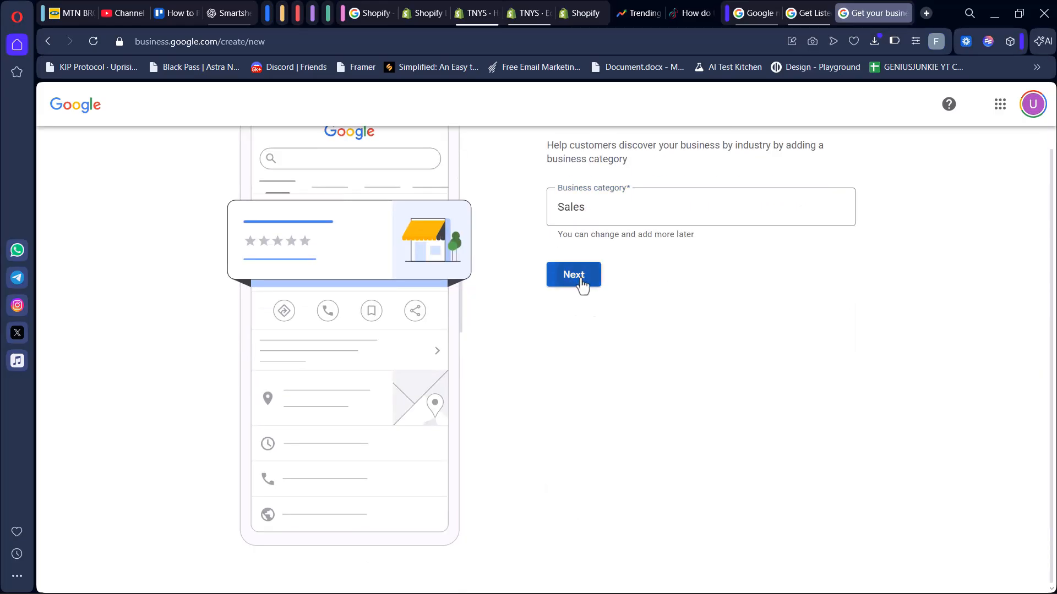
Replace the category with Shoe store from the suggestions and continue.
click(655, 200)
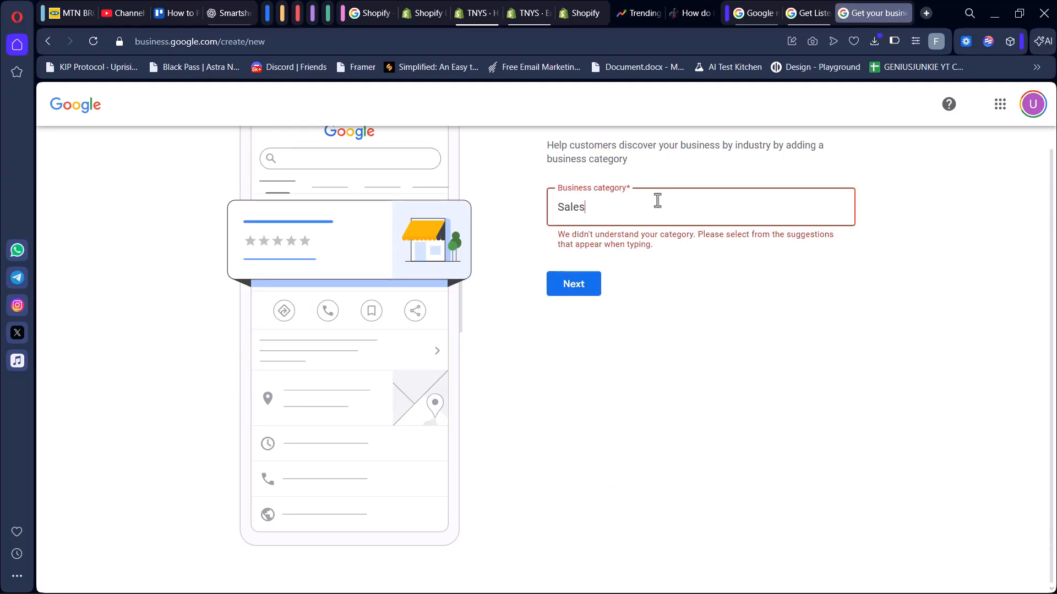
key(ctrl+a)
text(sho)
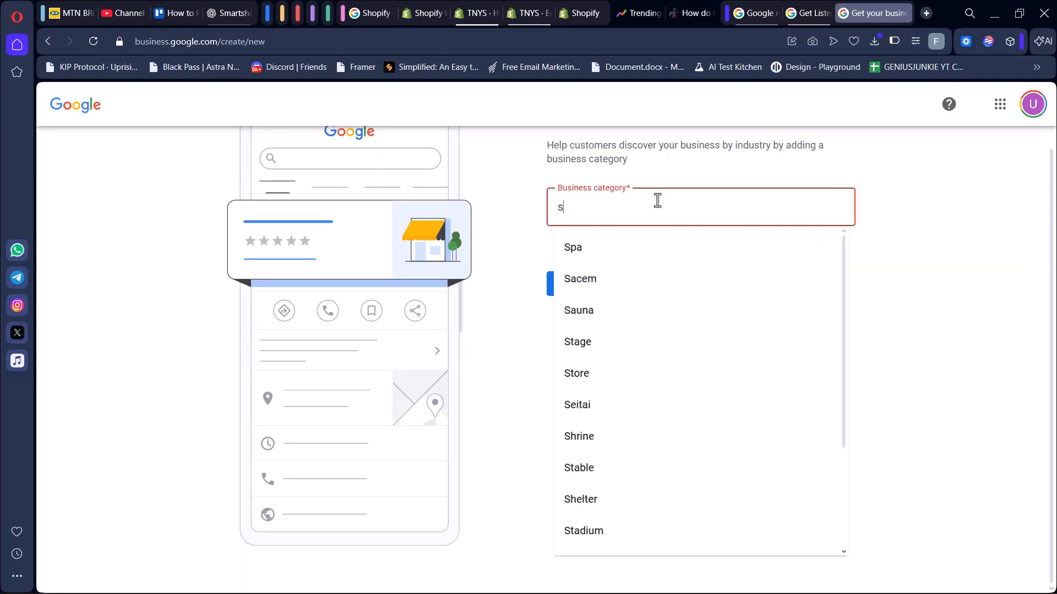
text(e)
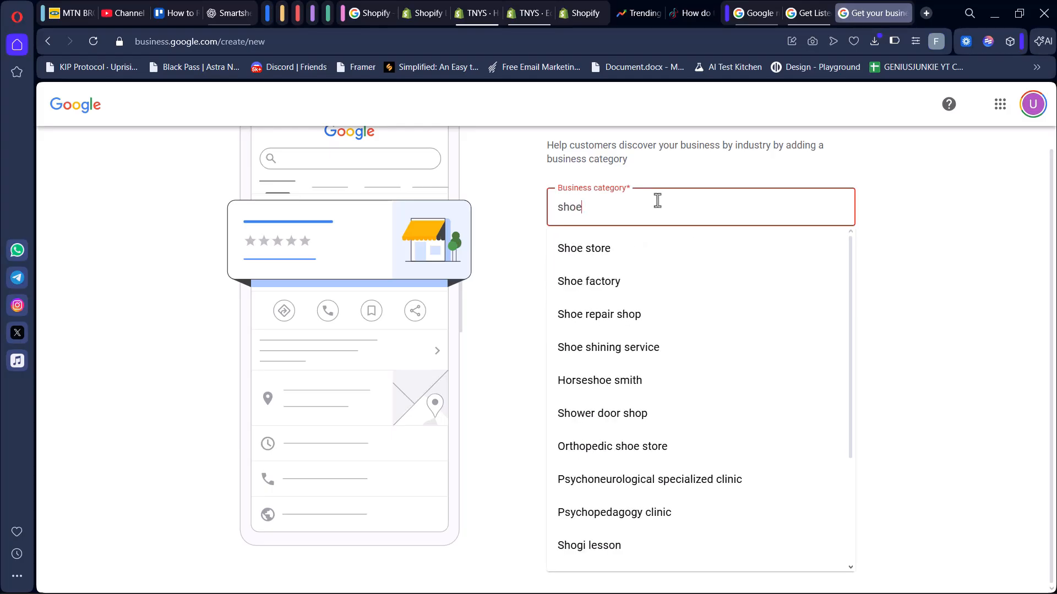
click(617, 252)
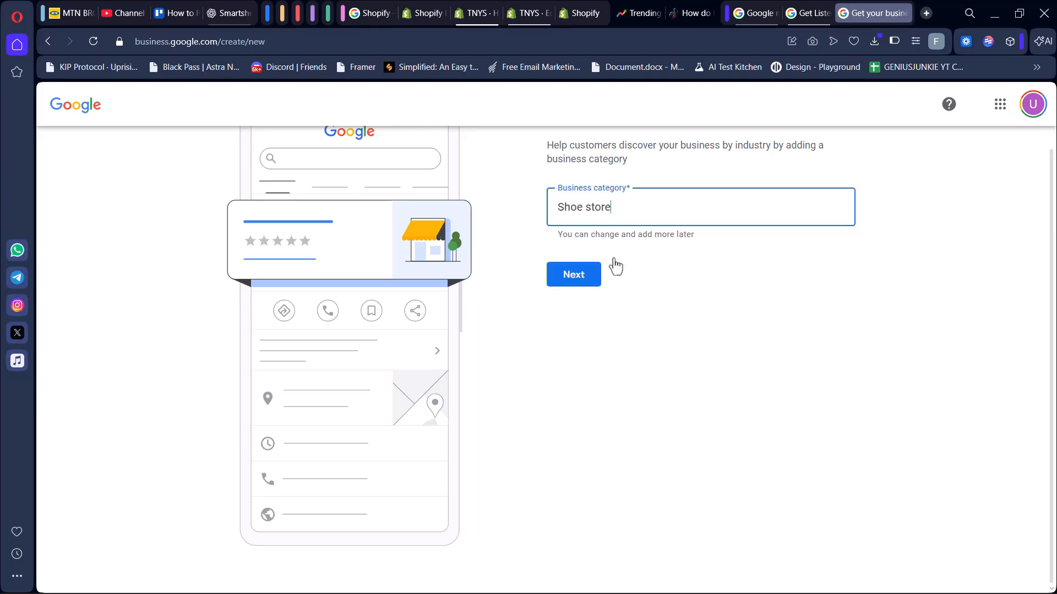
click(575, 285)
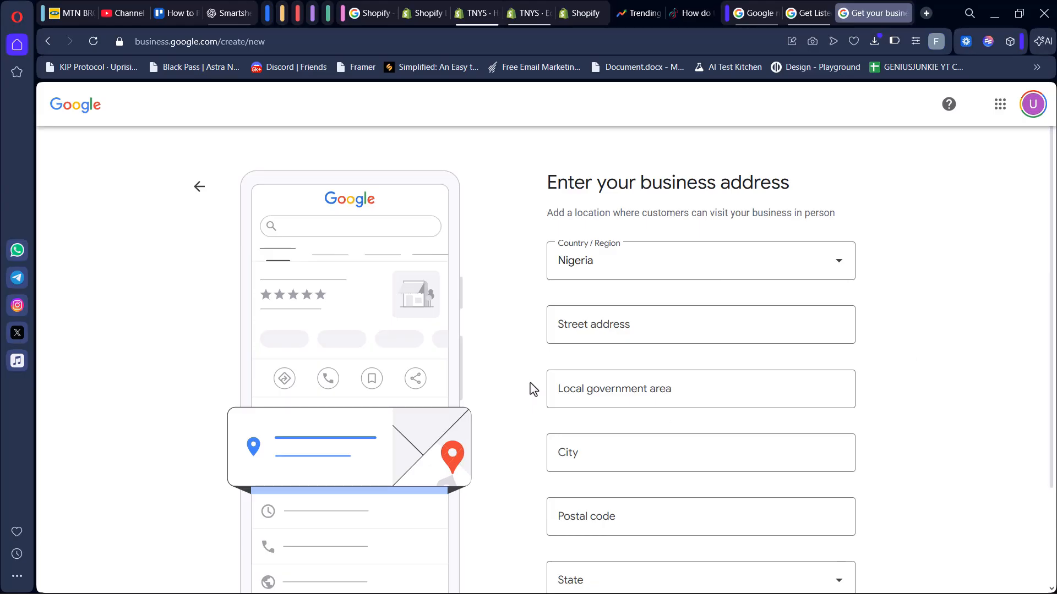
Leave the business address fields empty and continue.
scroll(533, 390, down, 3)
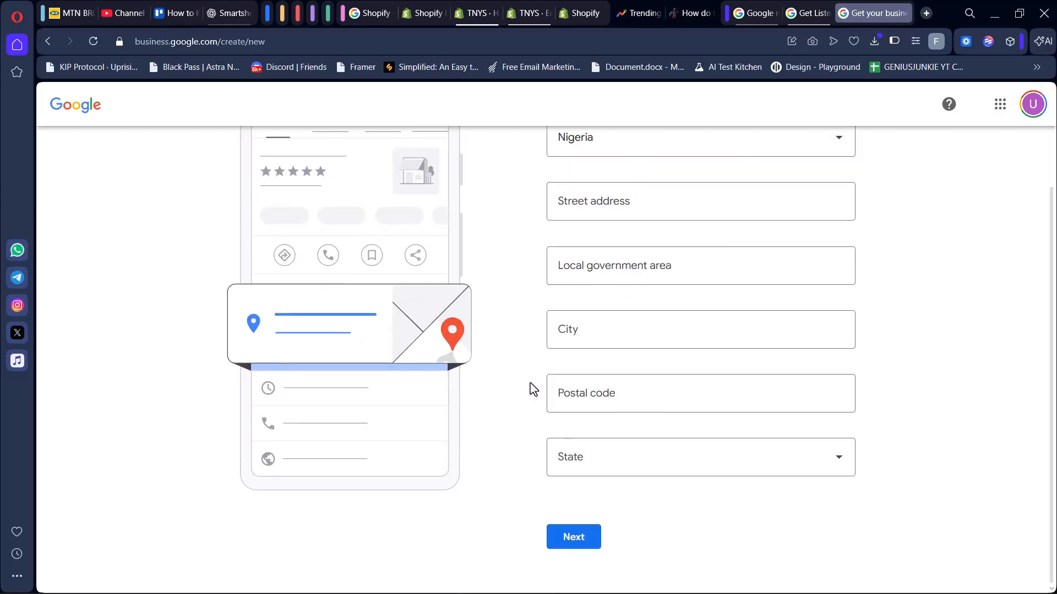
click(583, 539)
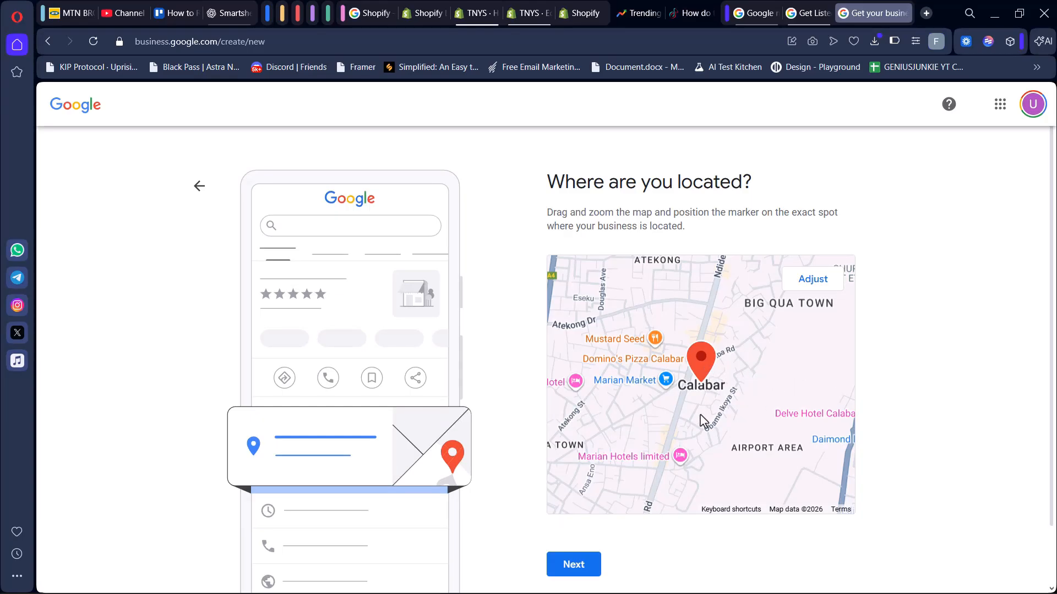
Adjust the location map, keeping the marker in central Calabar, and continue.
scroll(702, 421, down, 1)
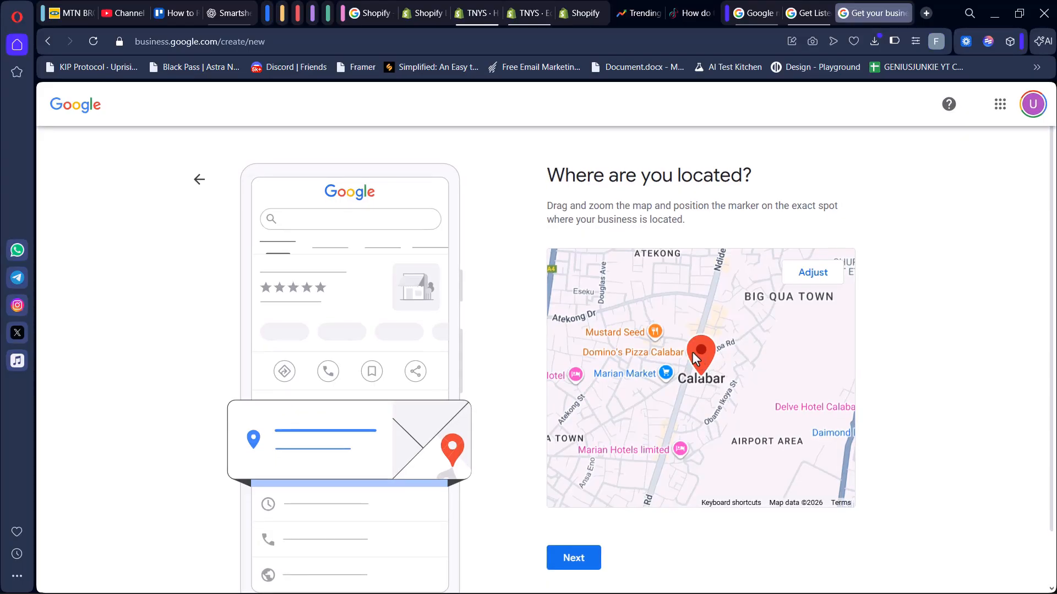
scroll(662, 361, up, 3)
scroll(663, 361, down, 3)
click(816, 276)
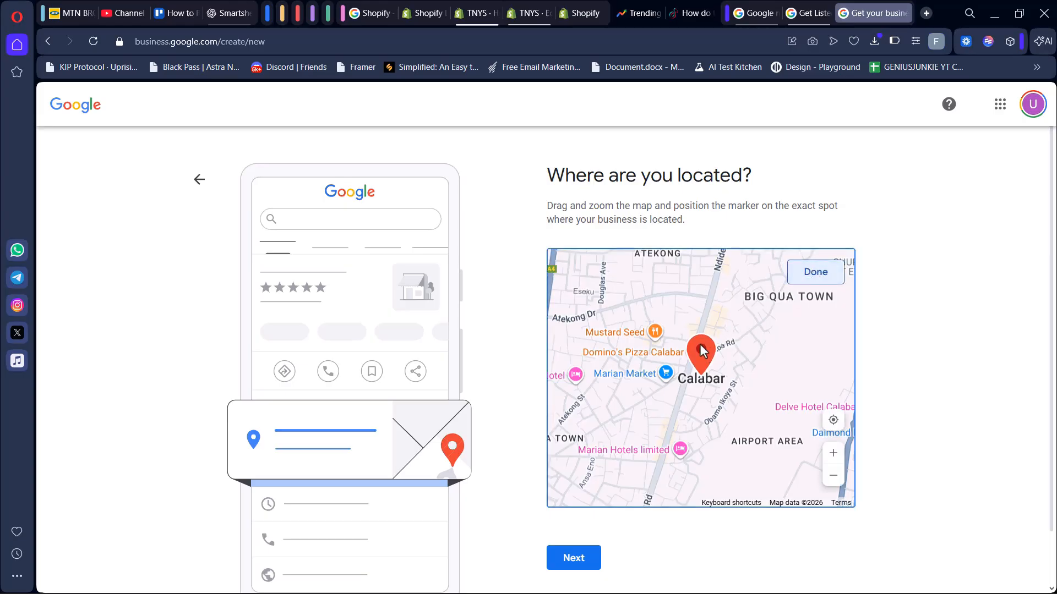
mouse_move(699, 344)
mouse_down()
mouse_move(730, 367)
mouse_move(619, 496)
mouse_move(767, 530)
mouse_move(738, 426)
mouse_move(881, 433)
mouse_move(826, 380)
mouse_move(854, 396)
mouse_move(1045, 401)
mouse_move(1029, 408)
mouse_move(1009, 387)
mouse_up()
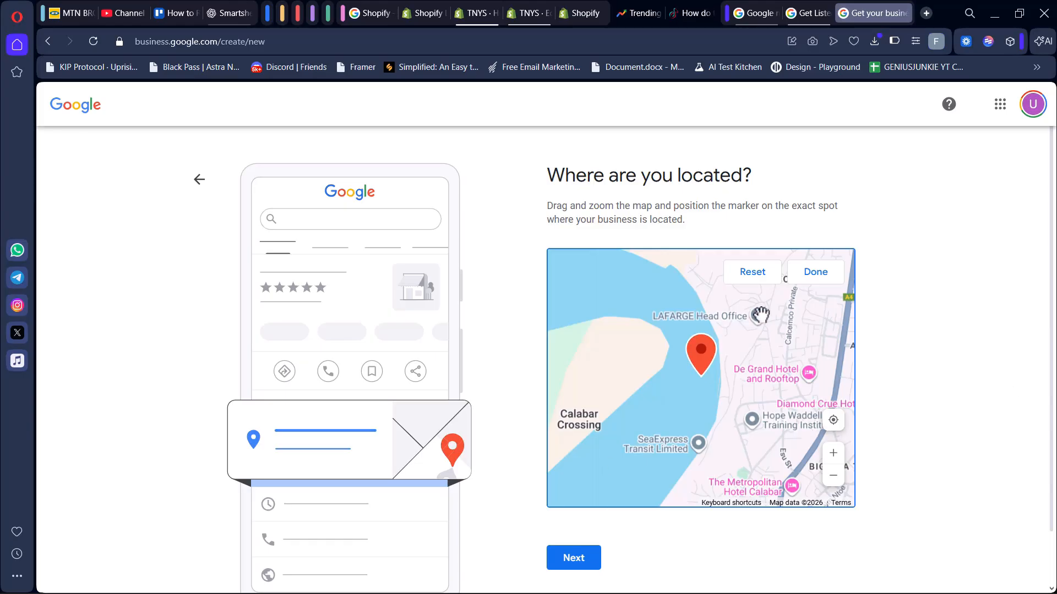
mouse_move(695, 397)
mouse_down()
mouse_move(601, 408)
mouse_move(427, 300)
mouse_move(367, 377)
mouse_move(368, 415)
mouse_move(426, 372)
mouse_move(410, 363)
mouse_up()
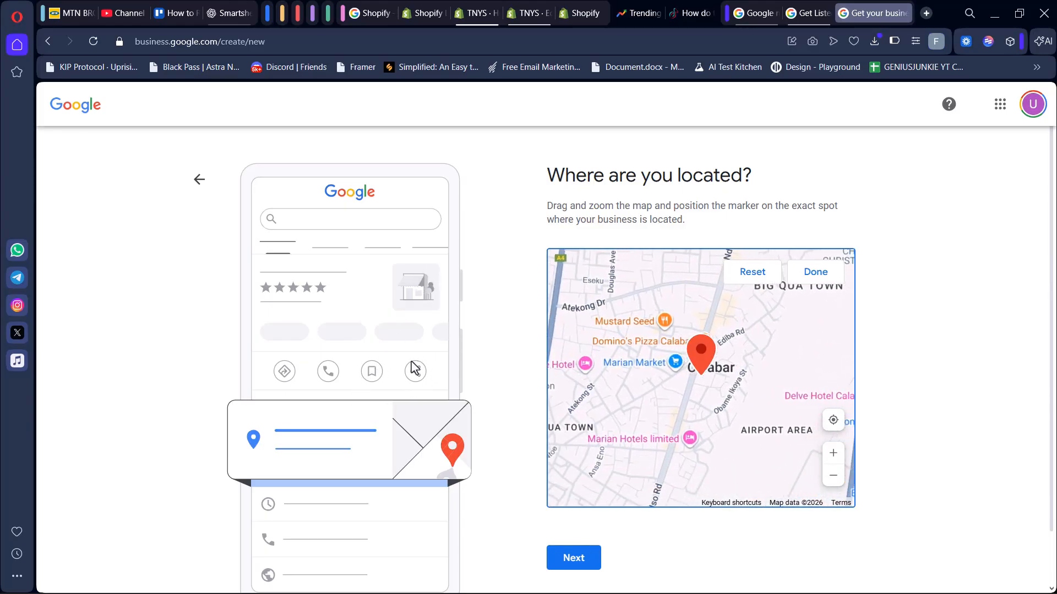
click(580, 563)
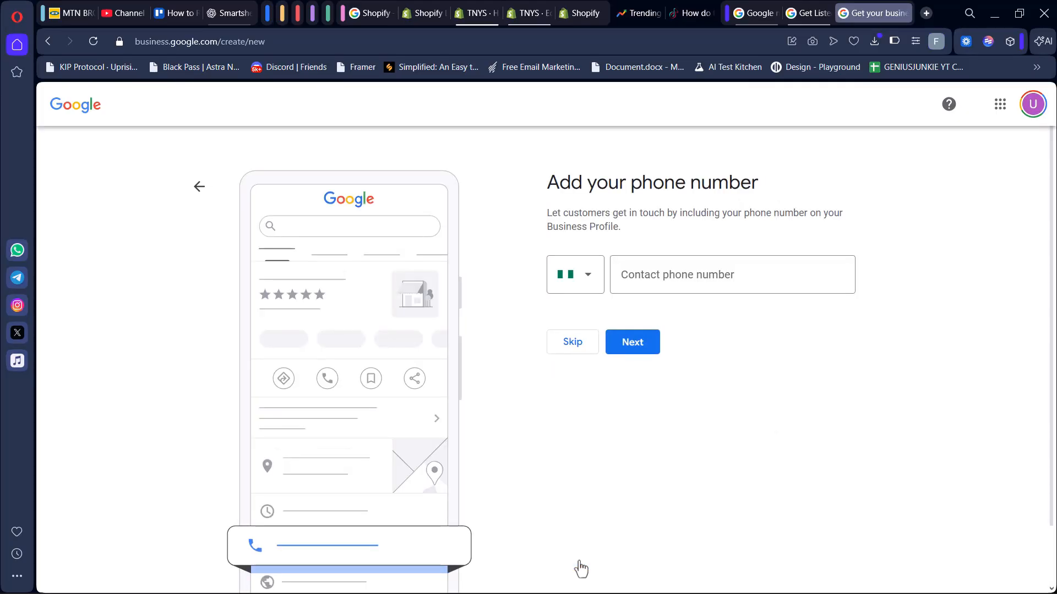
Skip adding a contact phone number.
click(570, 352)
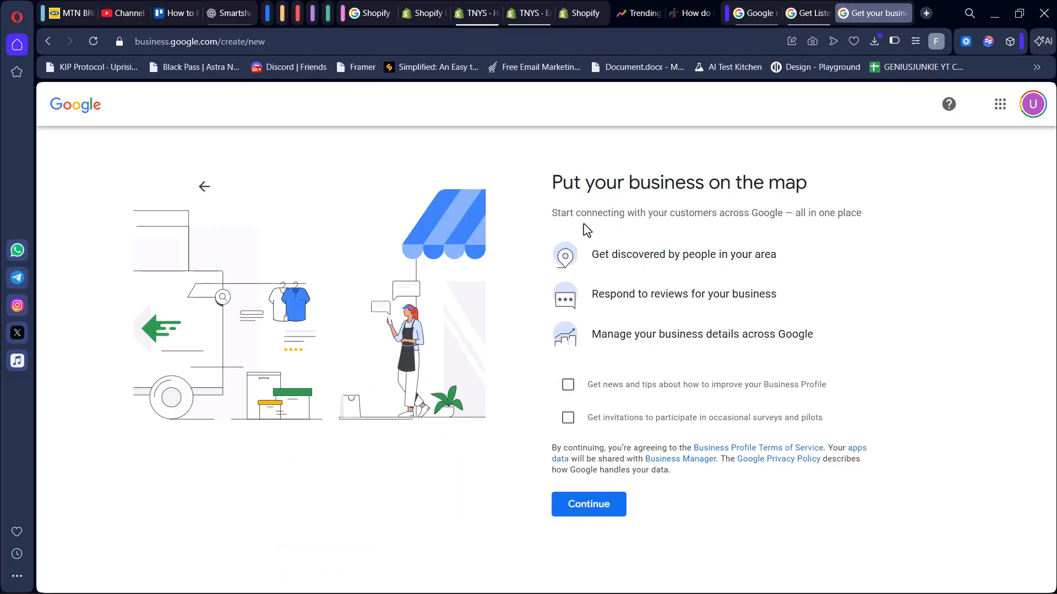
drag(582, 223, 877, 207)
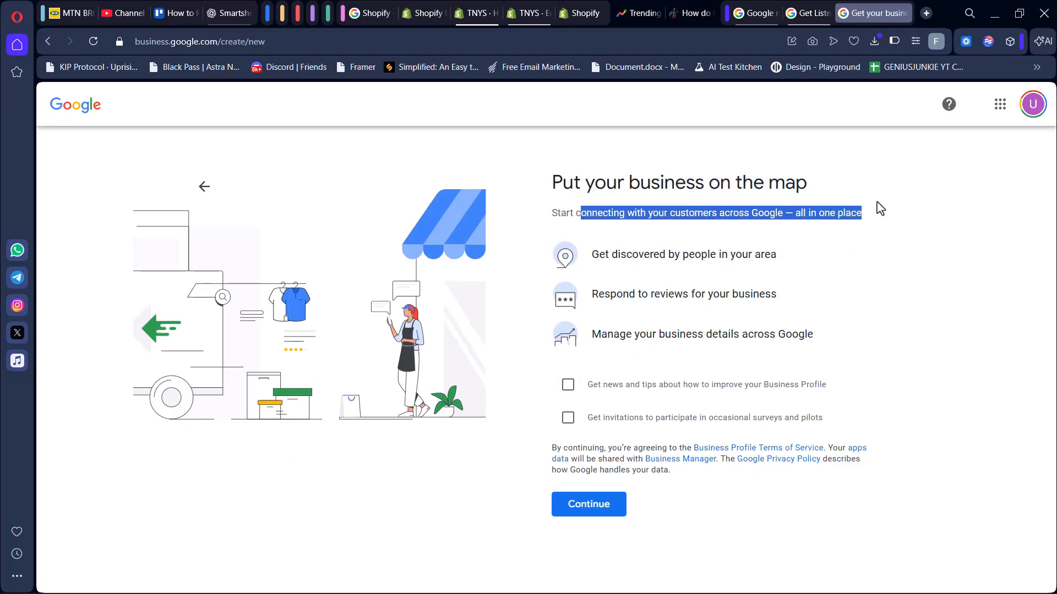
click(878, 208)
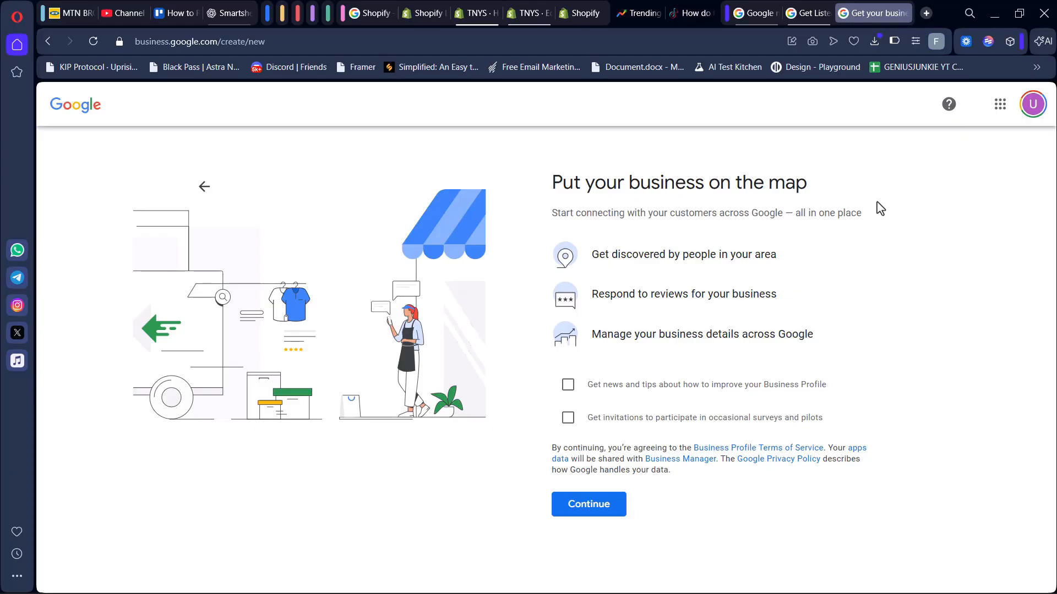